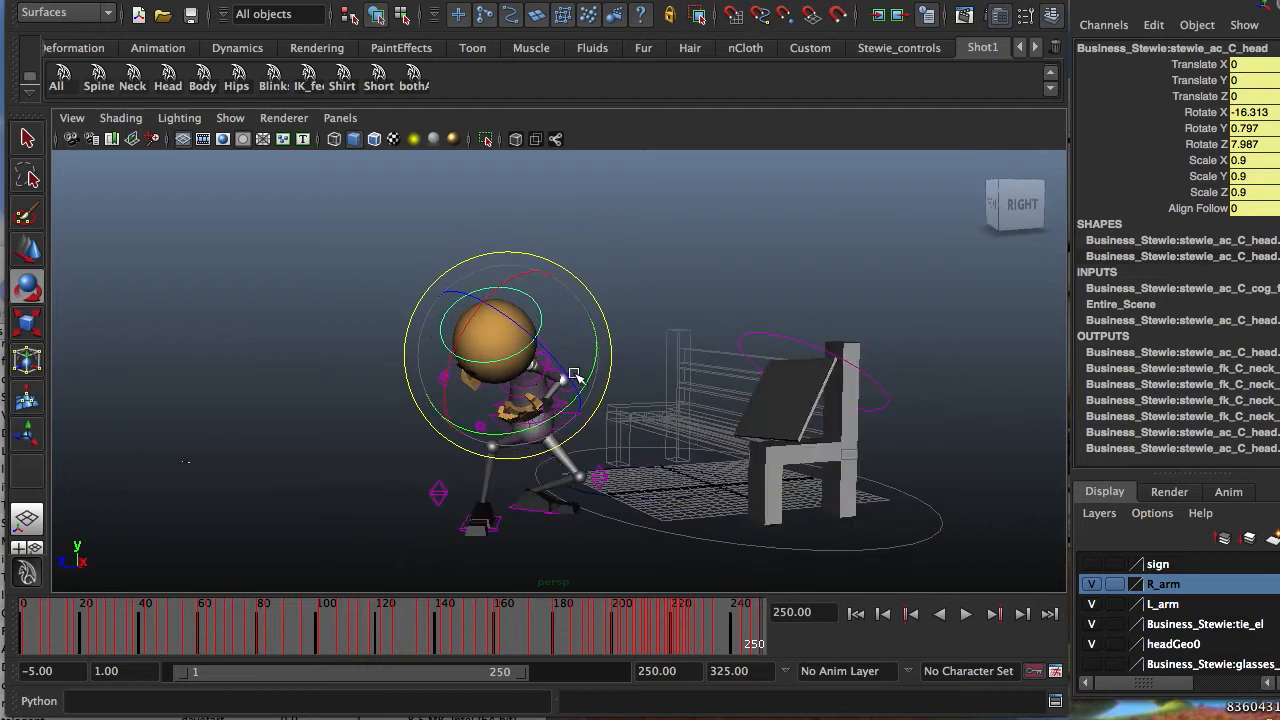
# Deselect the character's head control.
pyautogui.keyDown('alt'); pyautogui.moveTo(662, 319); pyautogui.dragTo(867, 321); pyautogui.keyUp('alt')
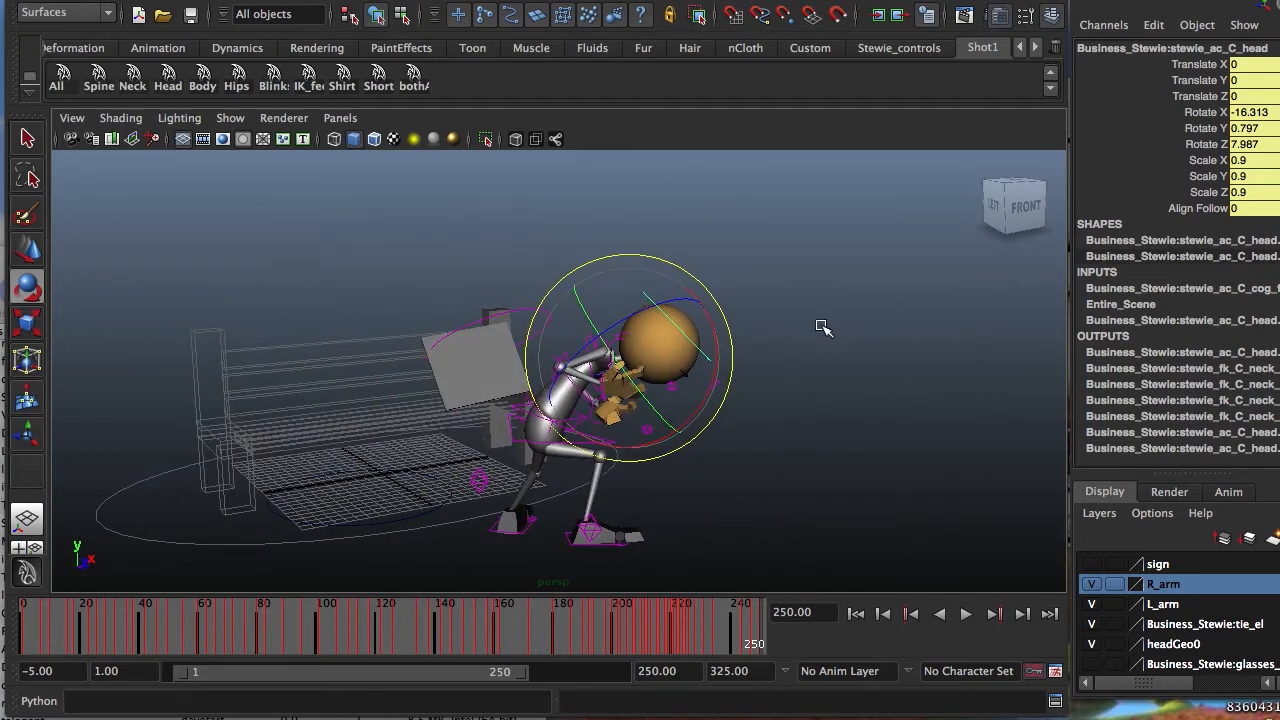
pyautogui.click(745, 300)
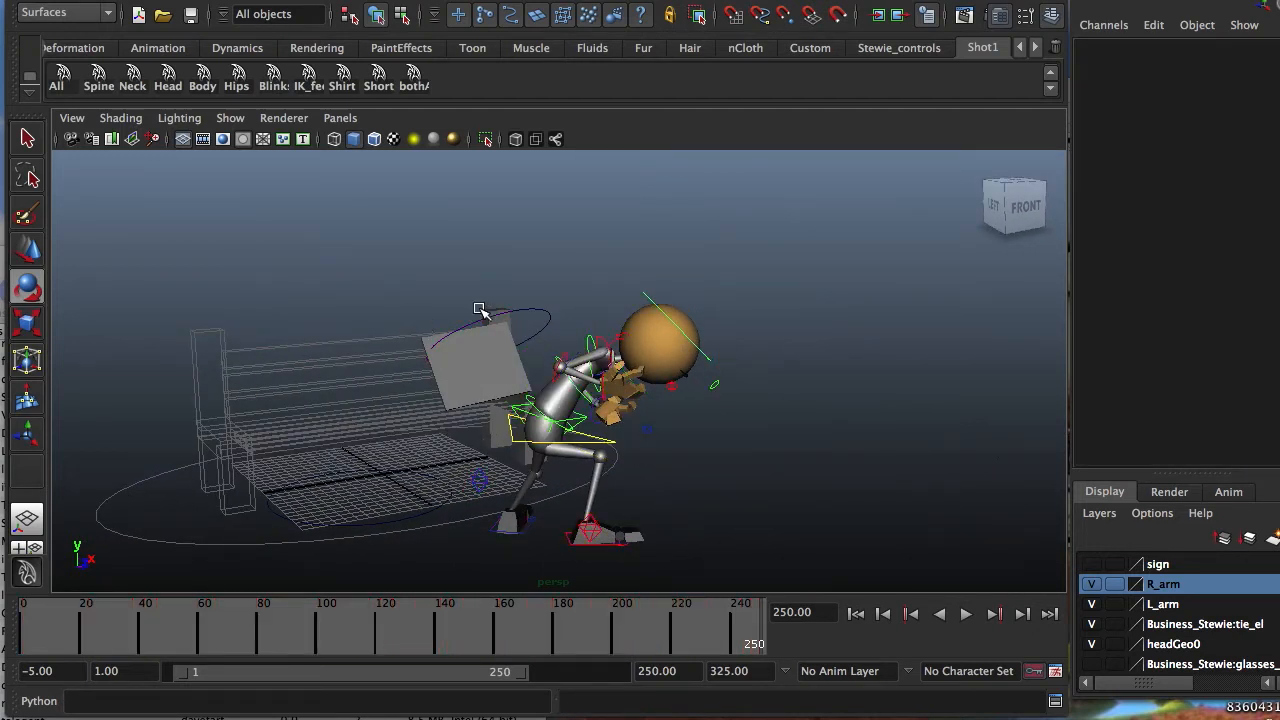
pyautogui.keyDown('alt'); pyautogui.moveTo(660, 294); pyautogui.dragTo(398, 272); pyautogui.keyUp('alt')
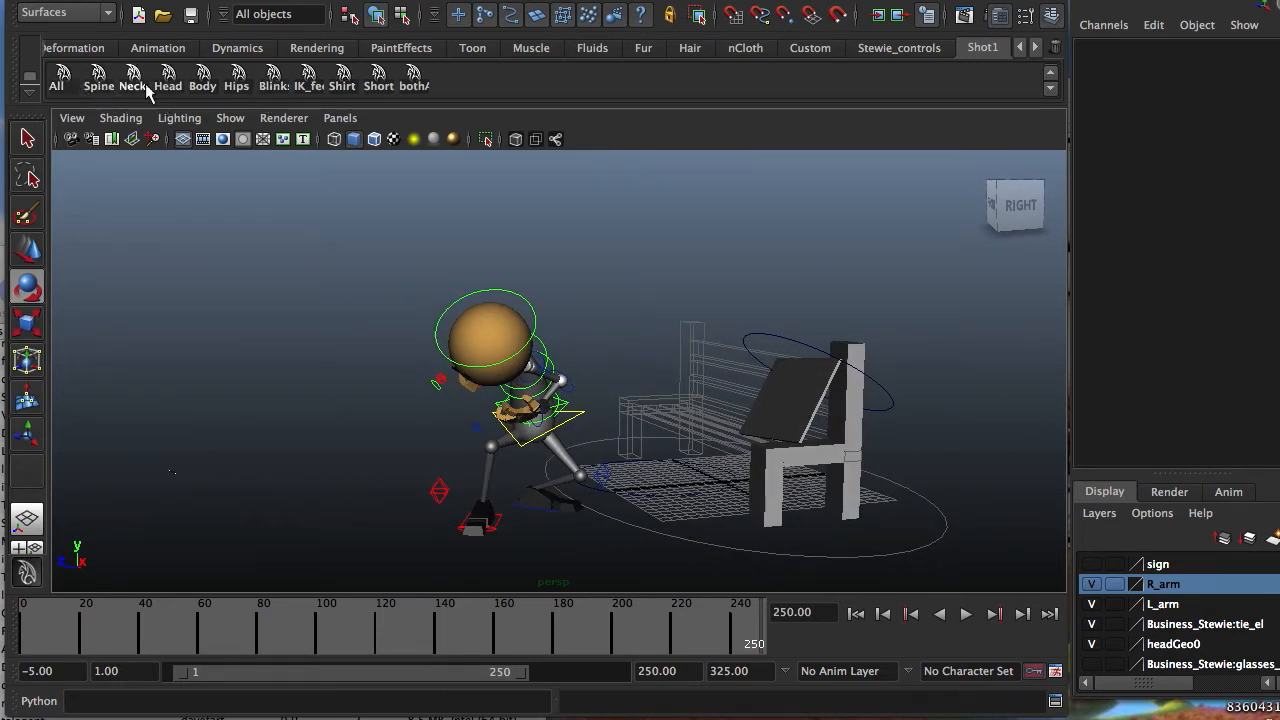
pyautogui.keyDown('alt'); pyautogui.moveTo(328, 250); pyautogui.dragTo(157, 249); pyautogui.keyUp('alt')
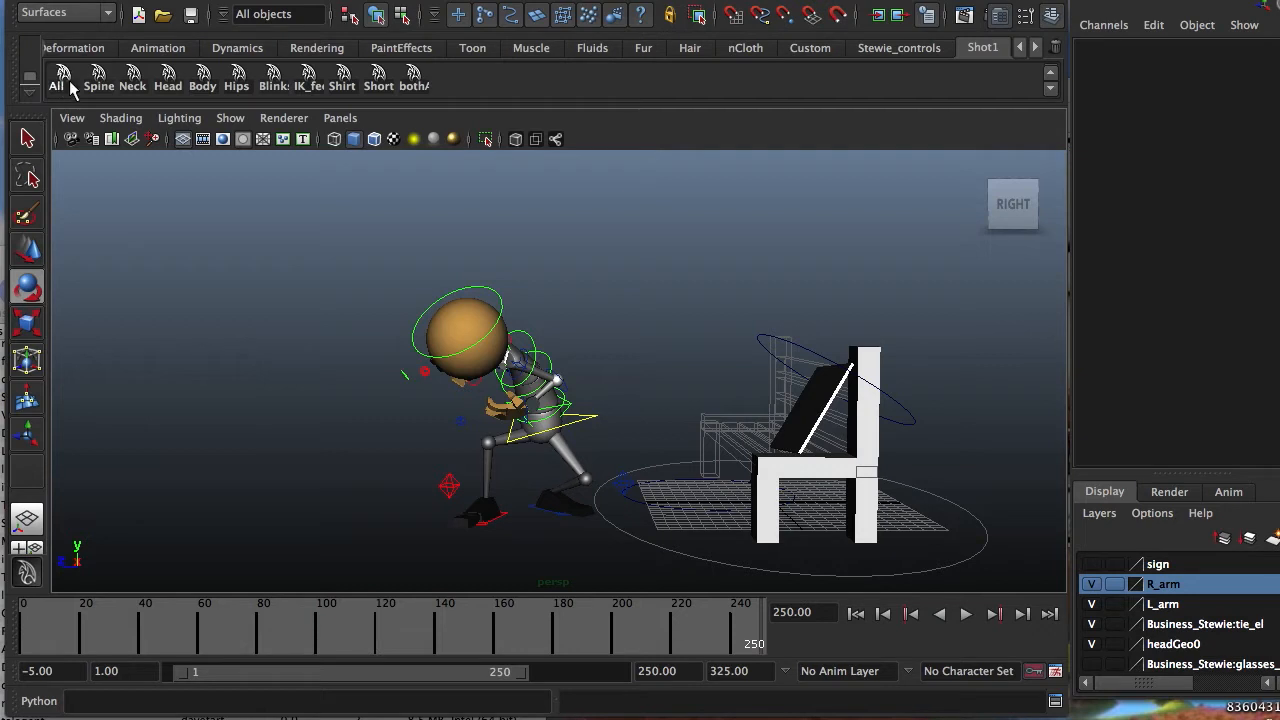
# Open the Shelf Editor on the Shot1 shelf and place it clear of the character's shelf buttons.
pyautogui.click(30, 93)
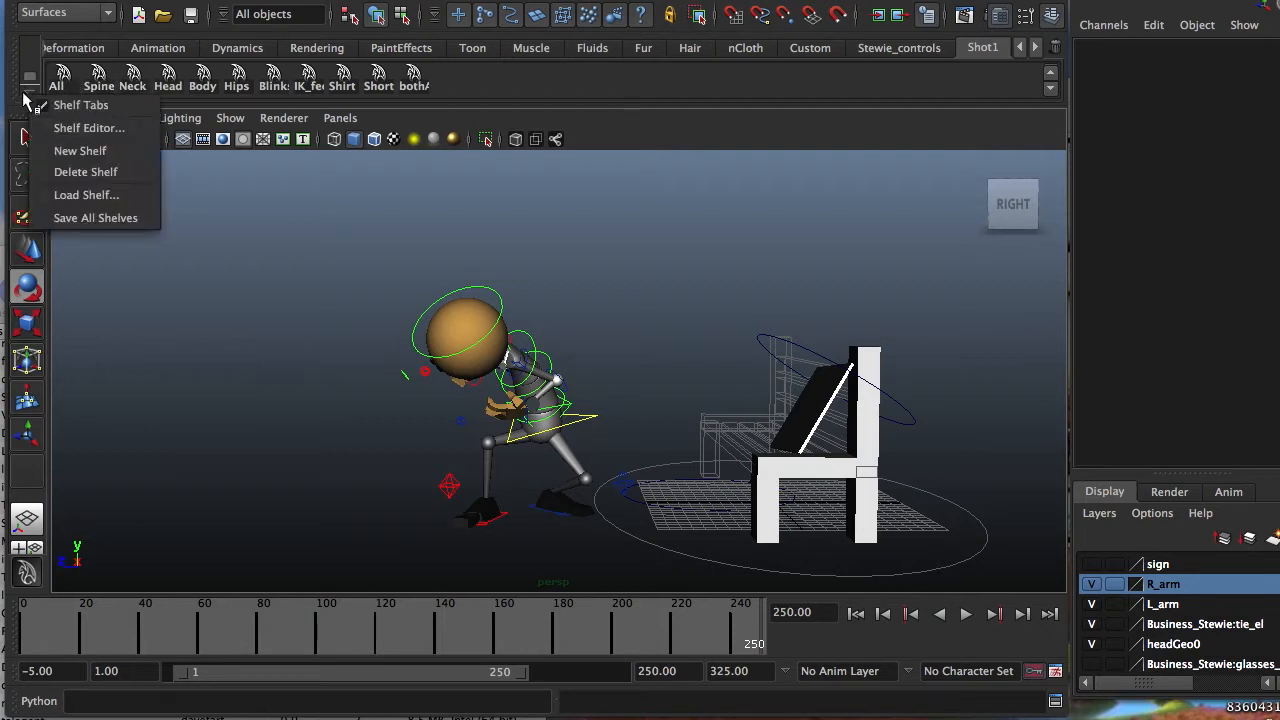
pyautogui.click(98, 129)
pyautogui.moveTo(924, 41)
pyautogui.mouseDown()
pyautogui.moveTo(895, 27)
pyautogui.moveTo(848, 124)
pyautogui.moveTo(901, 16)
pyautogui.moveTo(901, 38)
pyautogui.mouseUp()
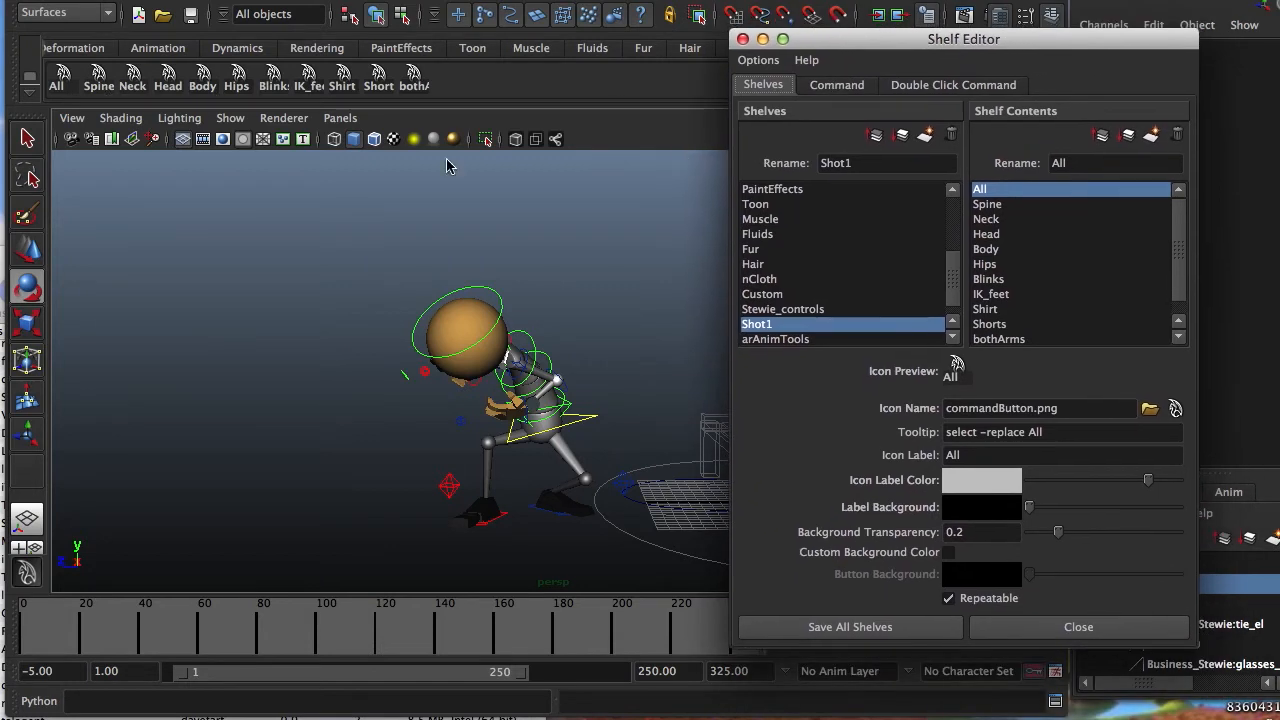
pyautogui.moveTo(950, 284); pyautogui.dragTo(940, 322)
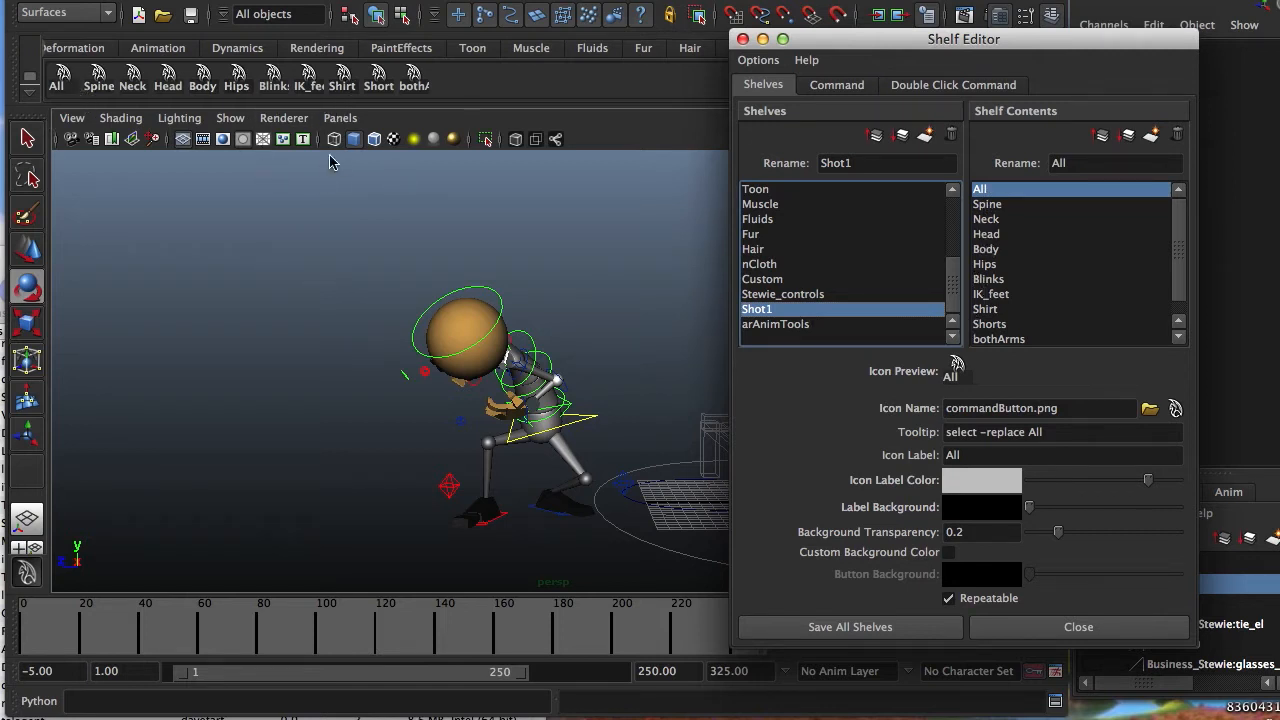
# Open the Hotkey Editor and position it beside the Shelf Editor.
pyautogui.click(316, 237)
pyautogui.press('space')
pyautogui.moveTo(315, 151); pyautogui.dragTo(562, 350)
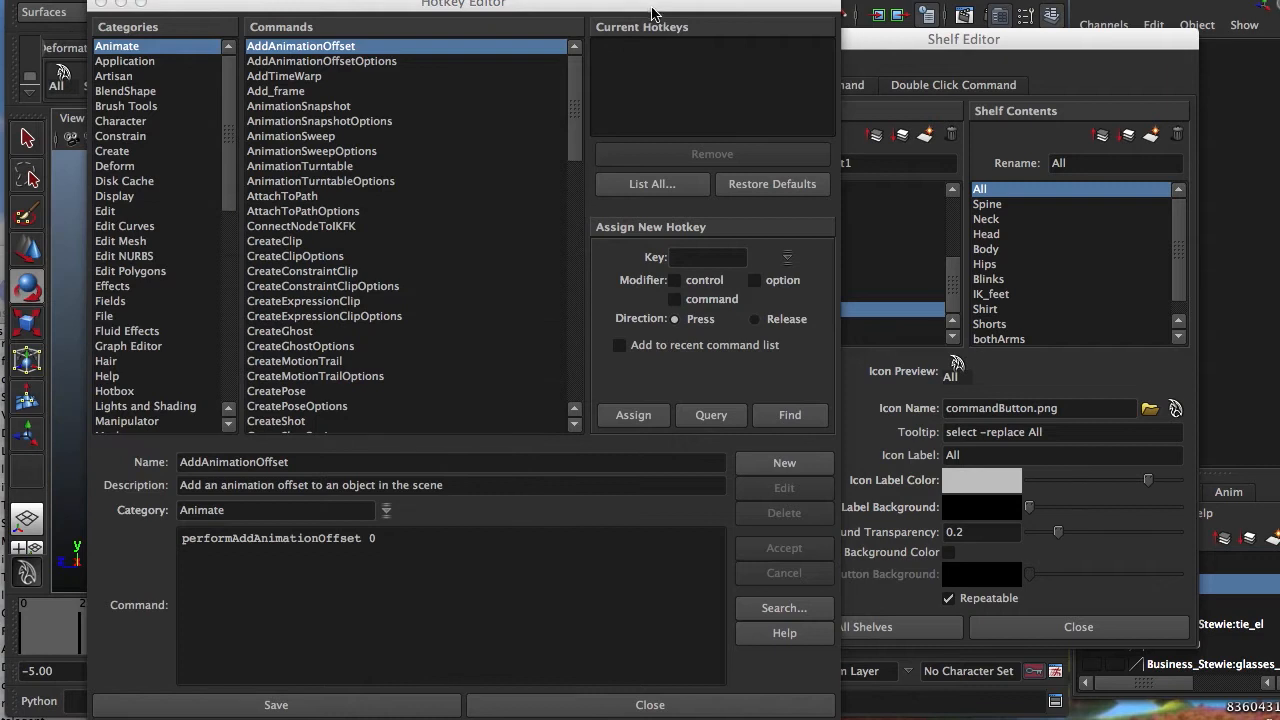
pyautogui.moveTo(615, 5); pyautogui.dragTo(624, 38)
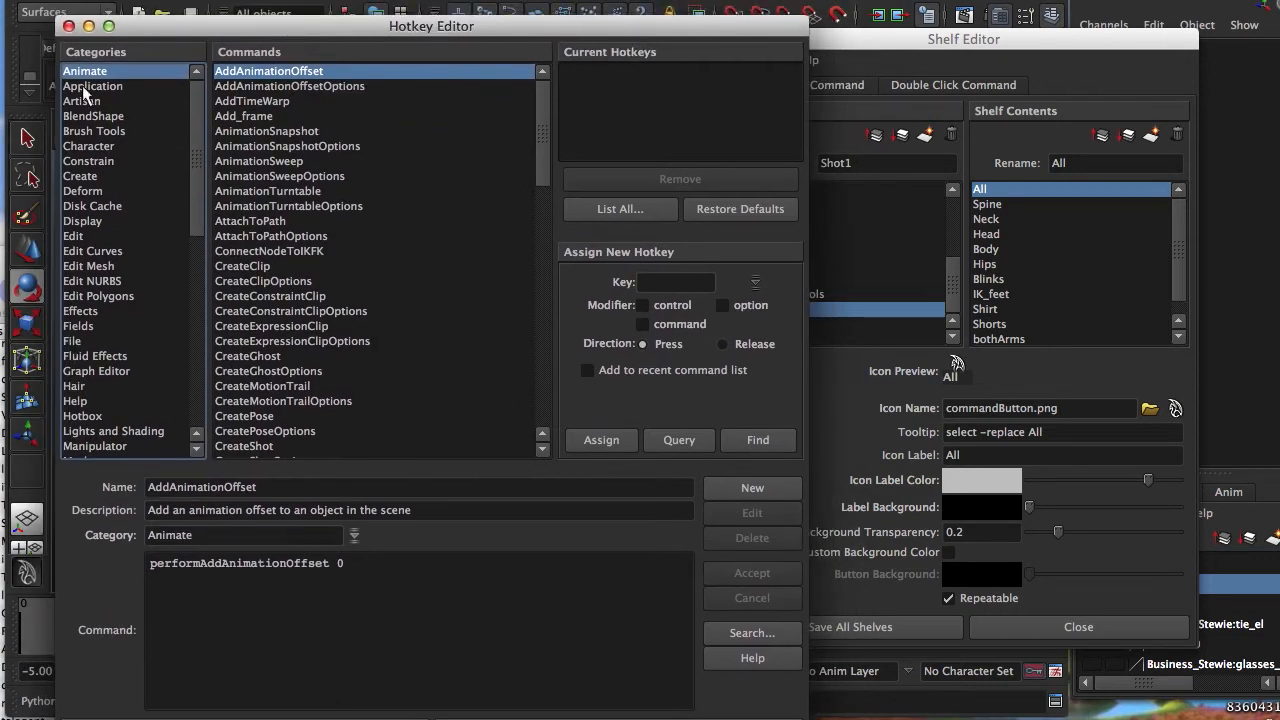
# Browse the Hotkey Editor's command categories and select the User category.
pyautogui.click(185, 116)
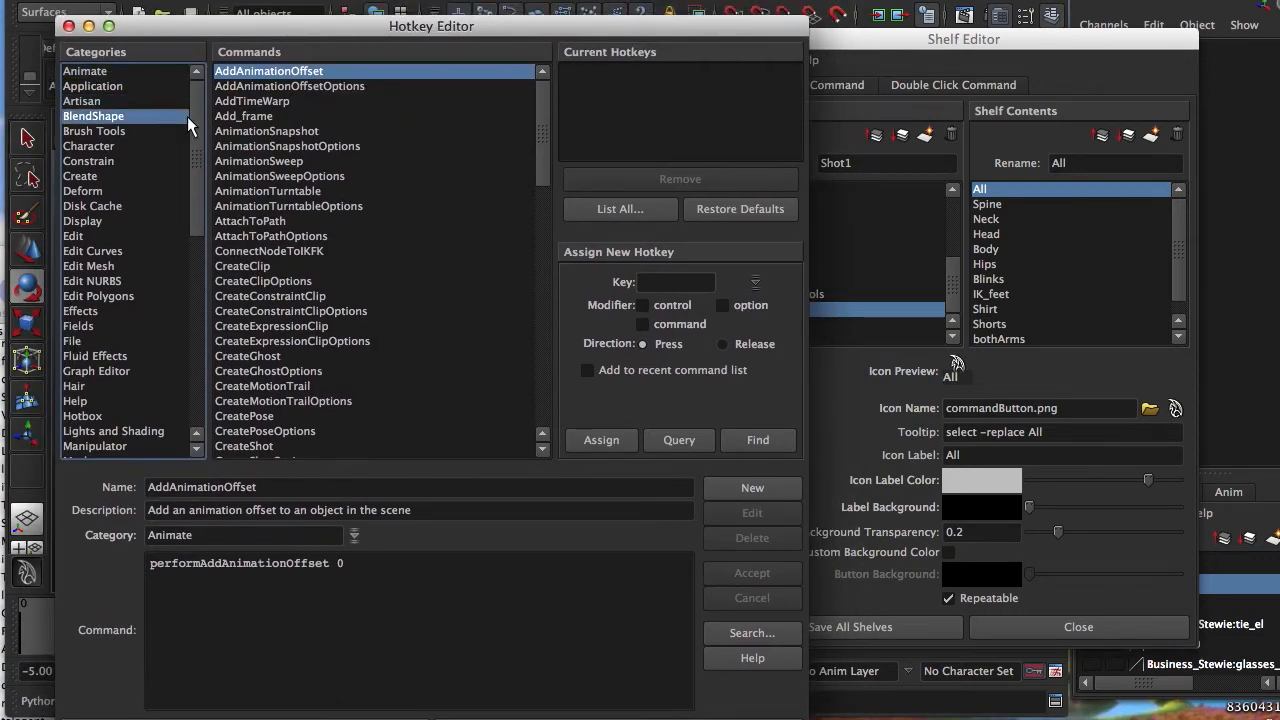
pyautogui.scroll(-3, 199, 108)
pyautogui.scroll(3, 200, 105)
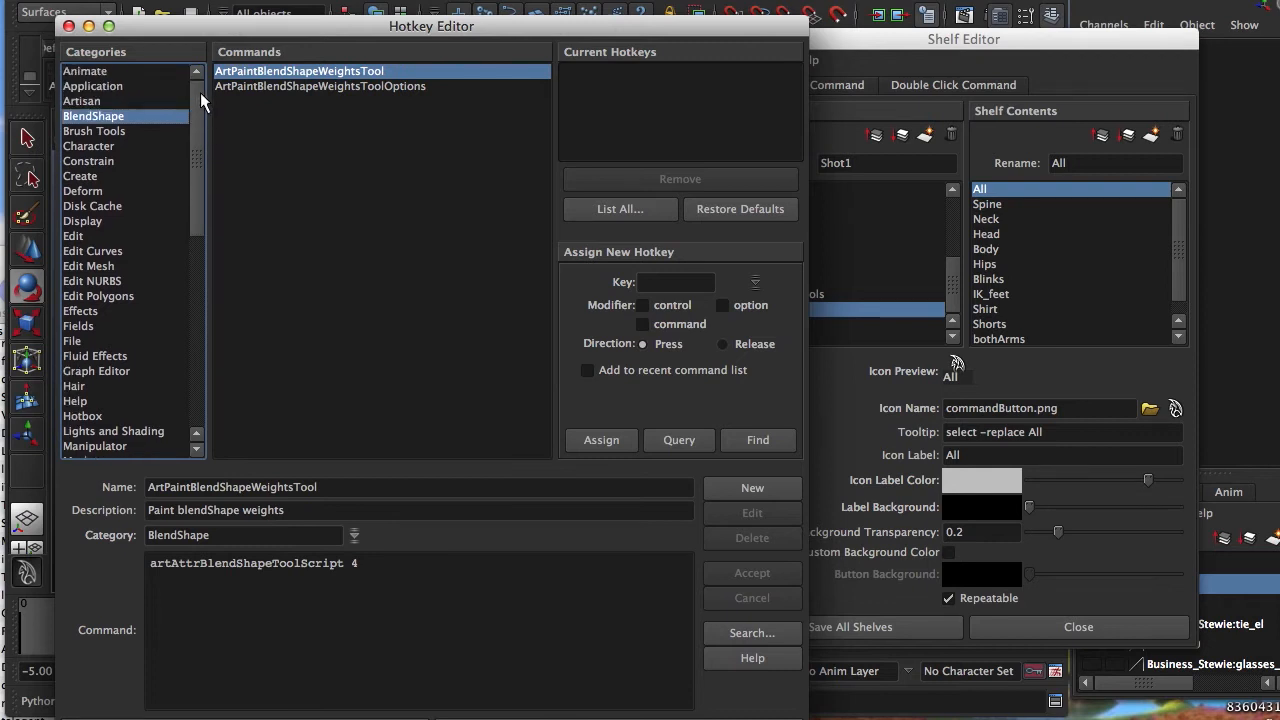
pyautogui.click(110, 178)
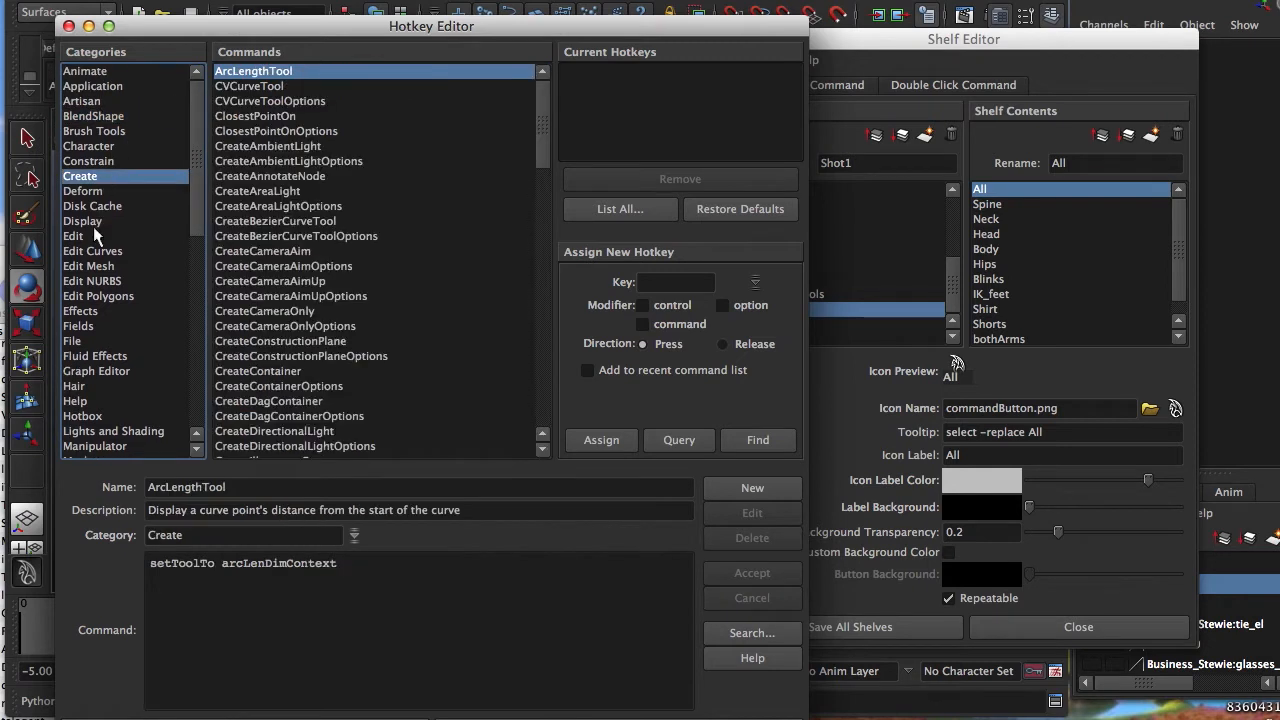
pyautogui.click(90, 253)
pyautogui.scroll(-3, 85, 272)
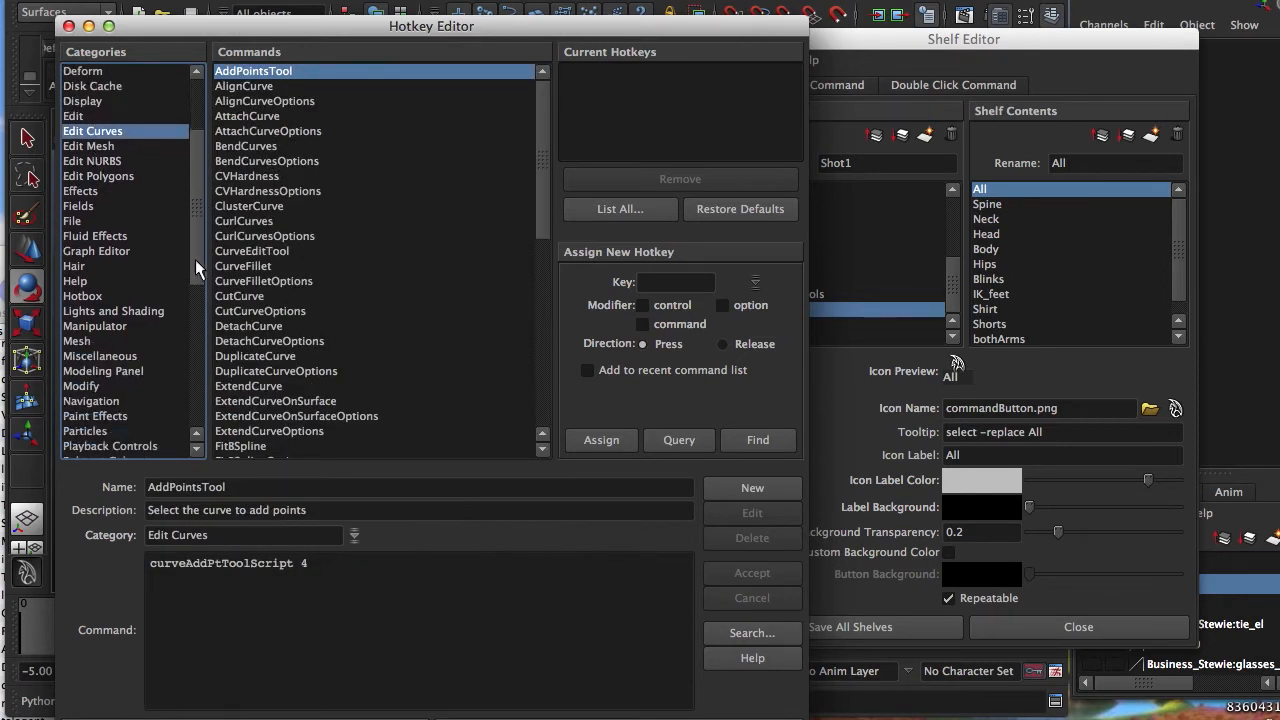
pyautogui.click(75, 283)
pyautogui.moveTo(199, 276); pyautogui.dragTo(203, 420)
pyautogui.click(78, 431)
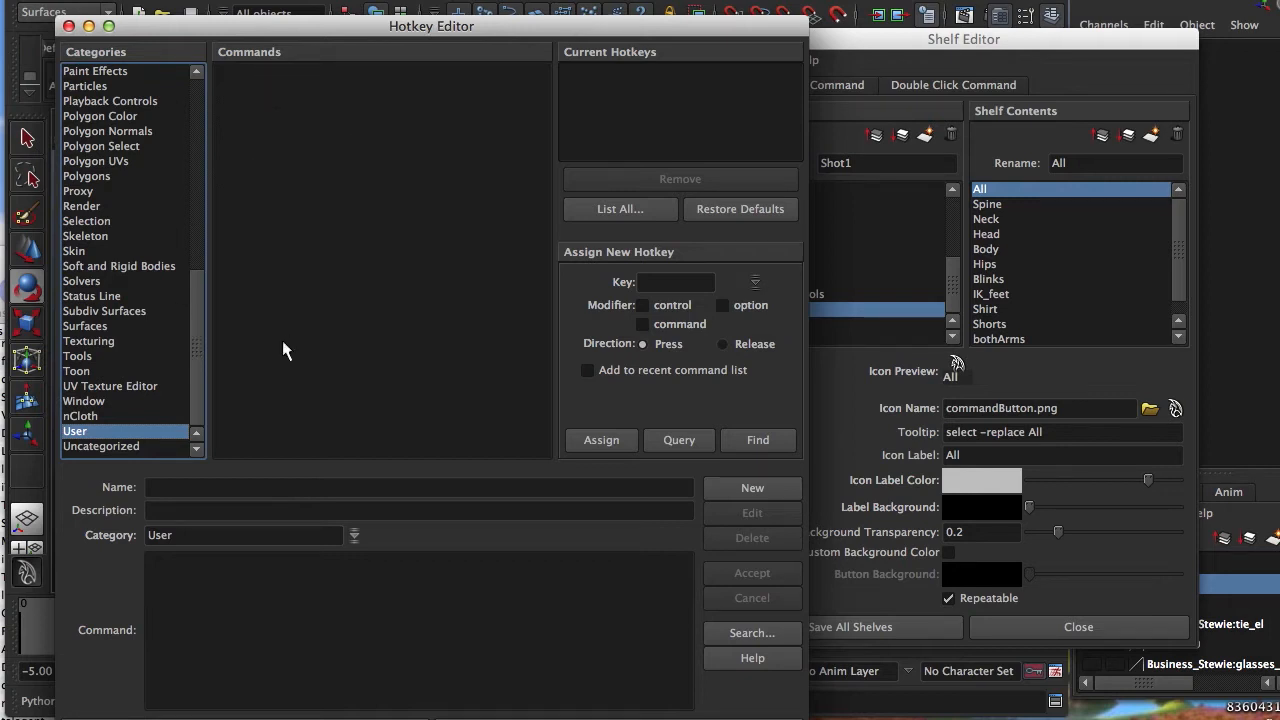
# Create a new user command named All_select with the description "Selects whole Stewie rig".
pyautogui.click(751, 490)
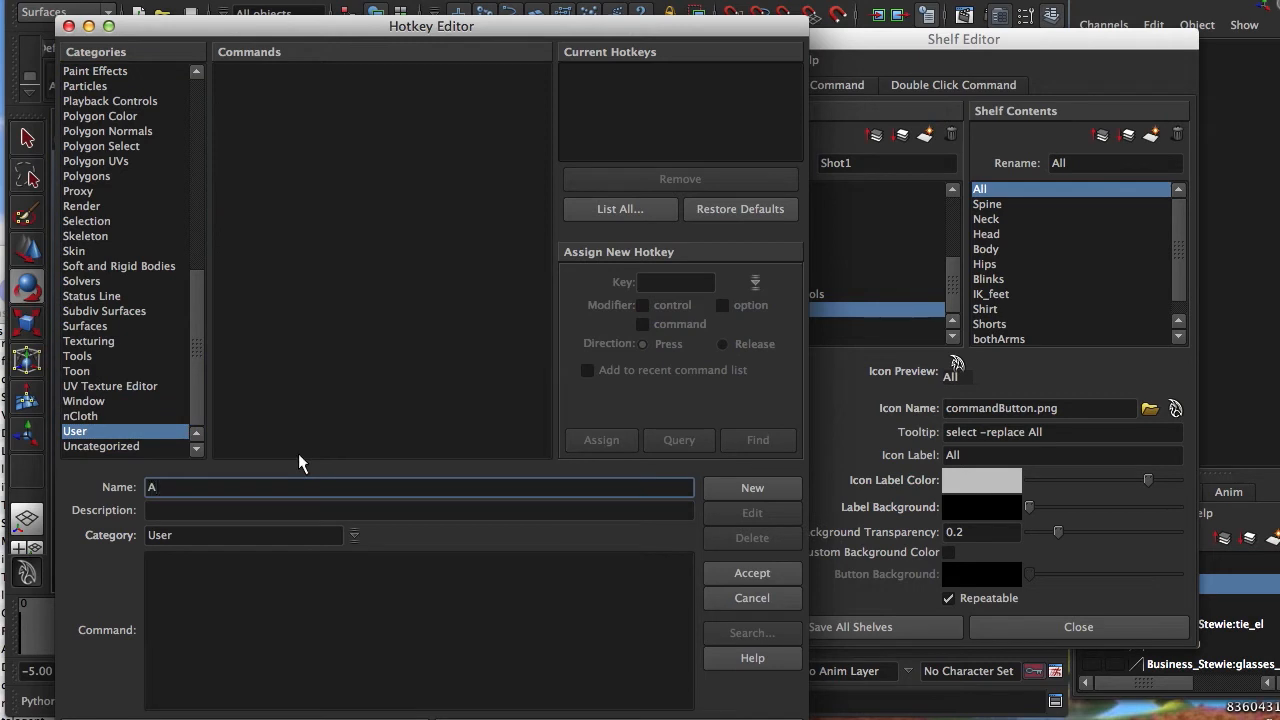
pyautogui.write('All_select')
pyautogui.press('Tab')
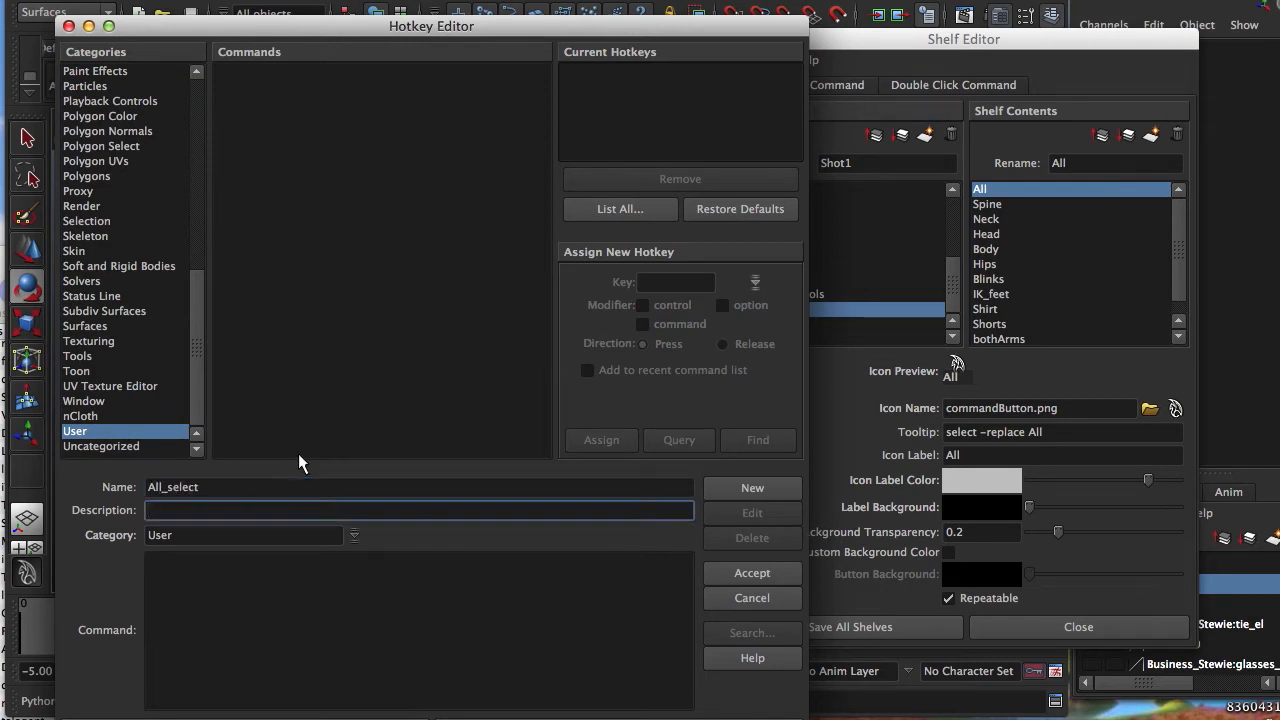
pyautogui.write('Selects whole Stewie rig')
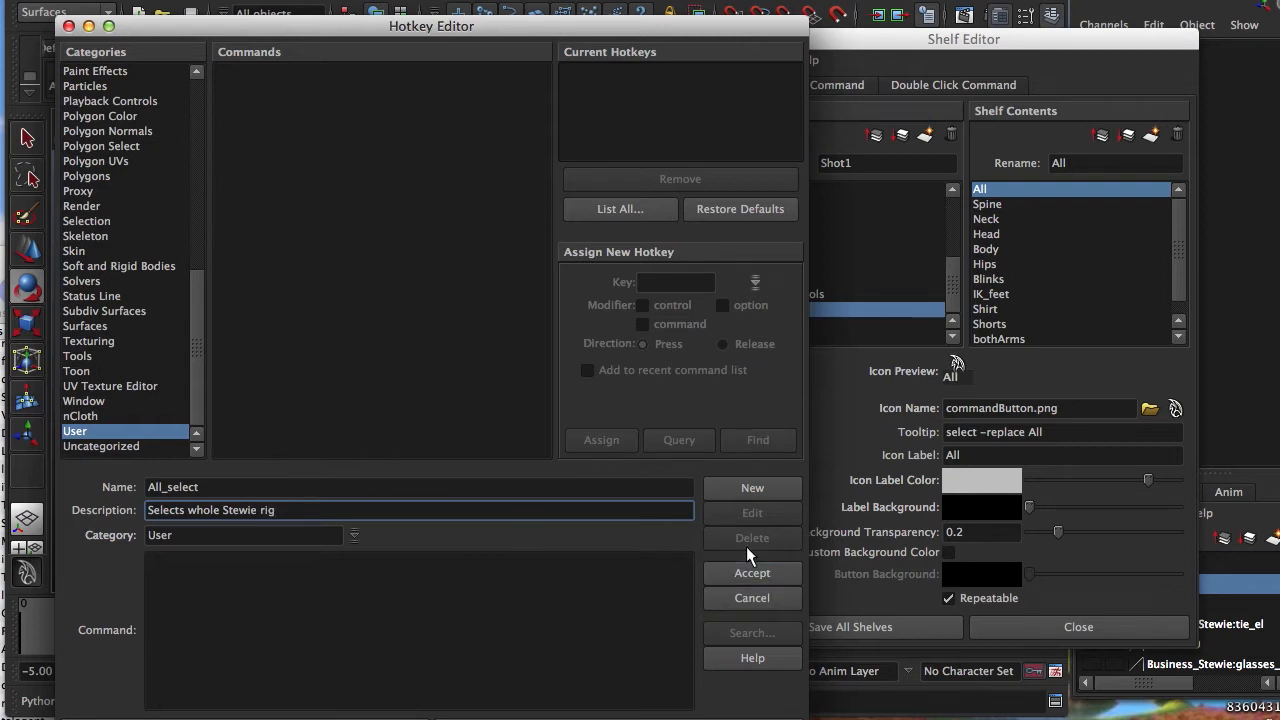
# Copy the MEL command "select -replace All" from the All item of the Shot1 shelf.
pyautogui.click(208, 597)
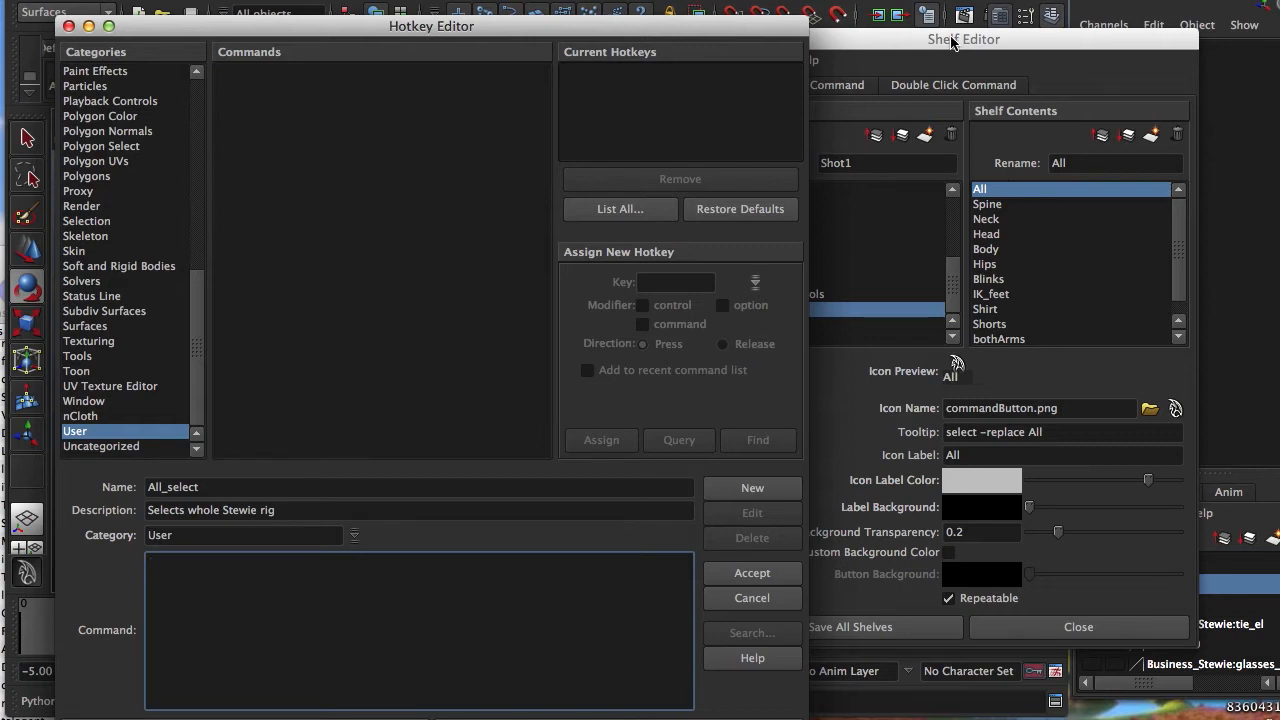
pyautogui.click(955, 42)
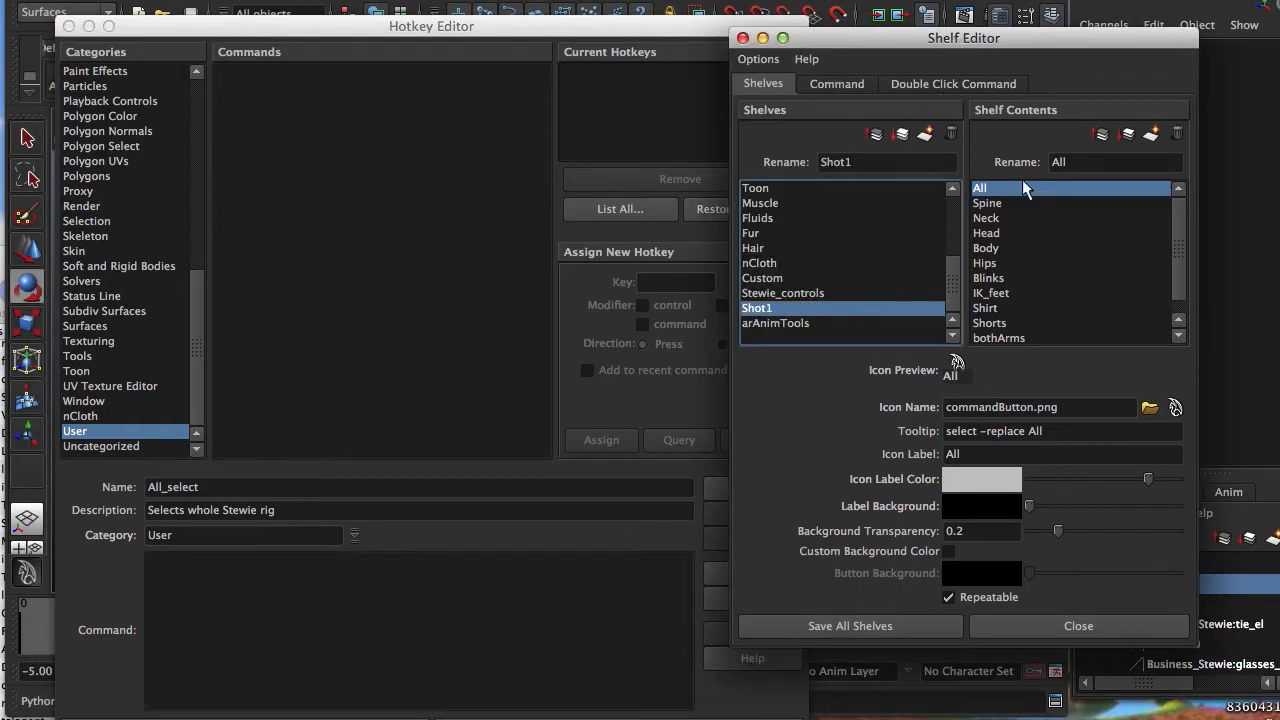
pyautogui.click(988, 192)
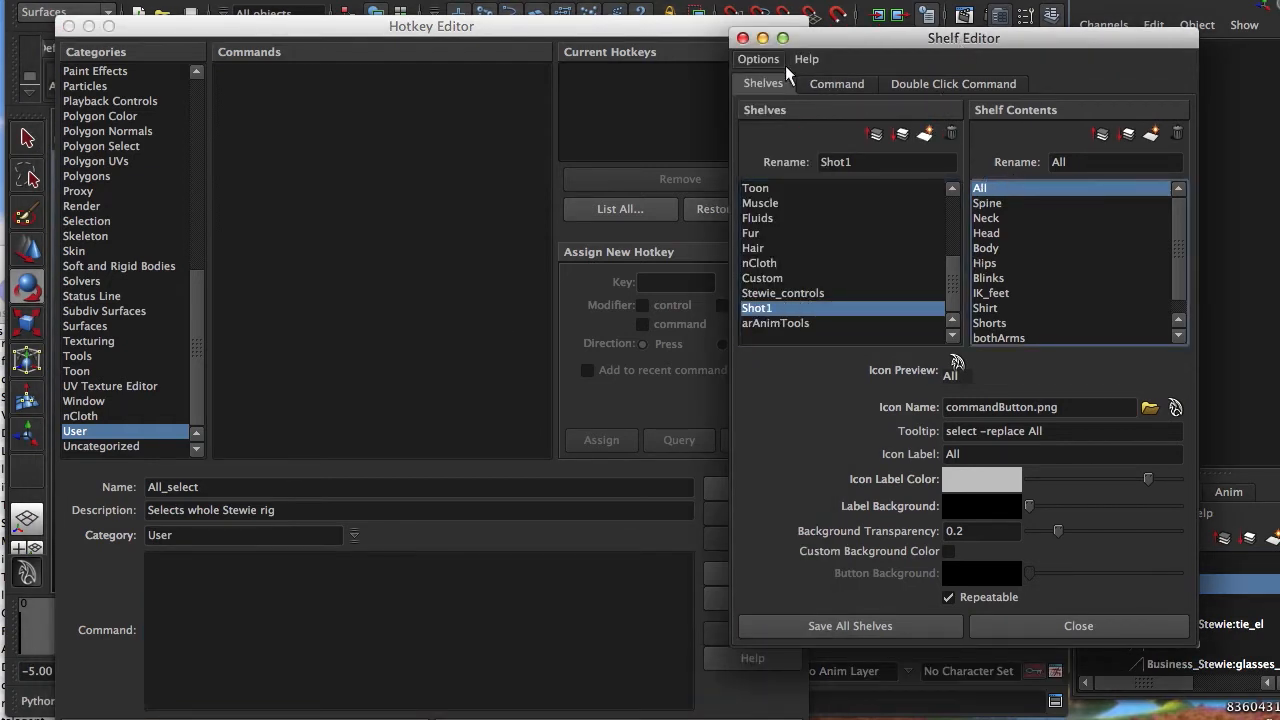
pyautogui.click(837, 84)
pyautogui.moveTo(879, 134); pyautogui.dragTo(716, 124)
pyautogui.press('super+c')
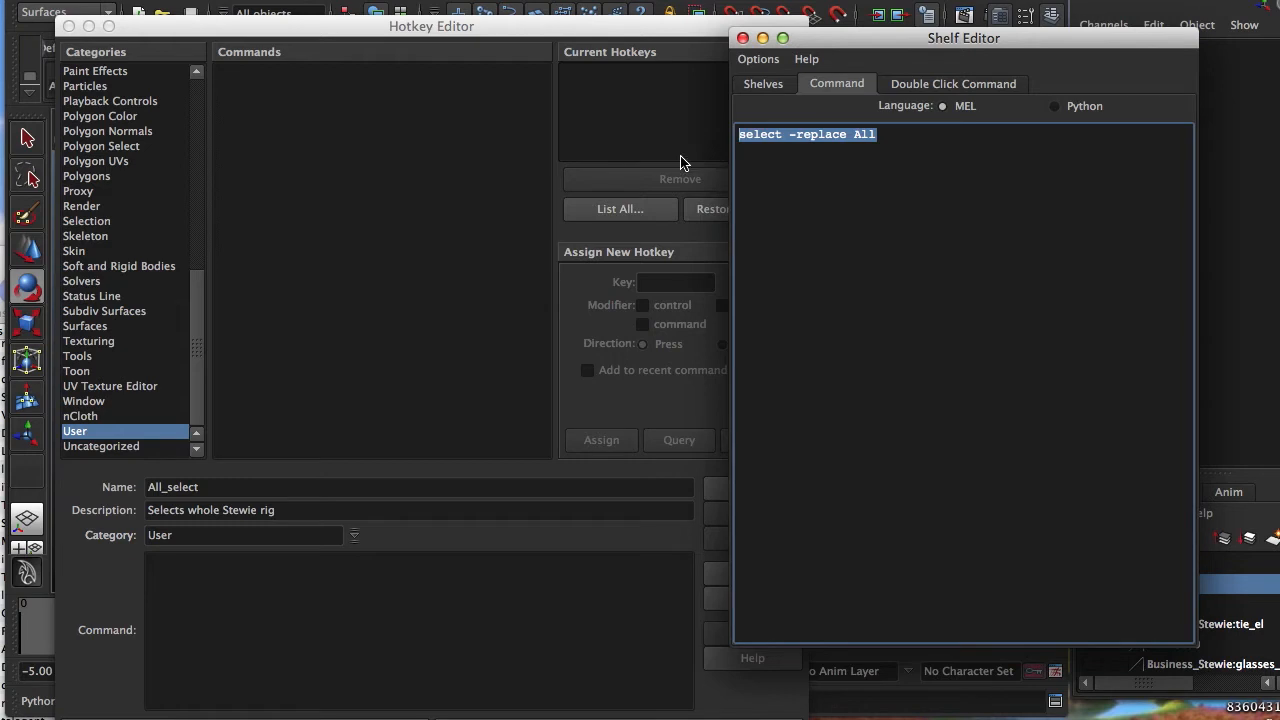
# Paste "select -replace All" as the command of All_select and accept the new entry.
pyautogui.click(200, 605)
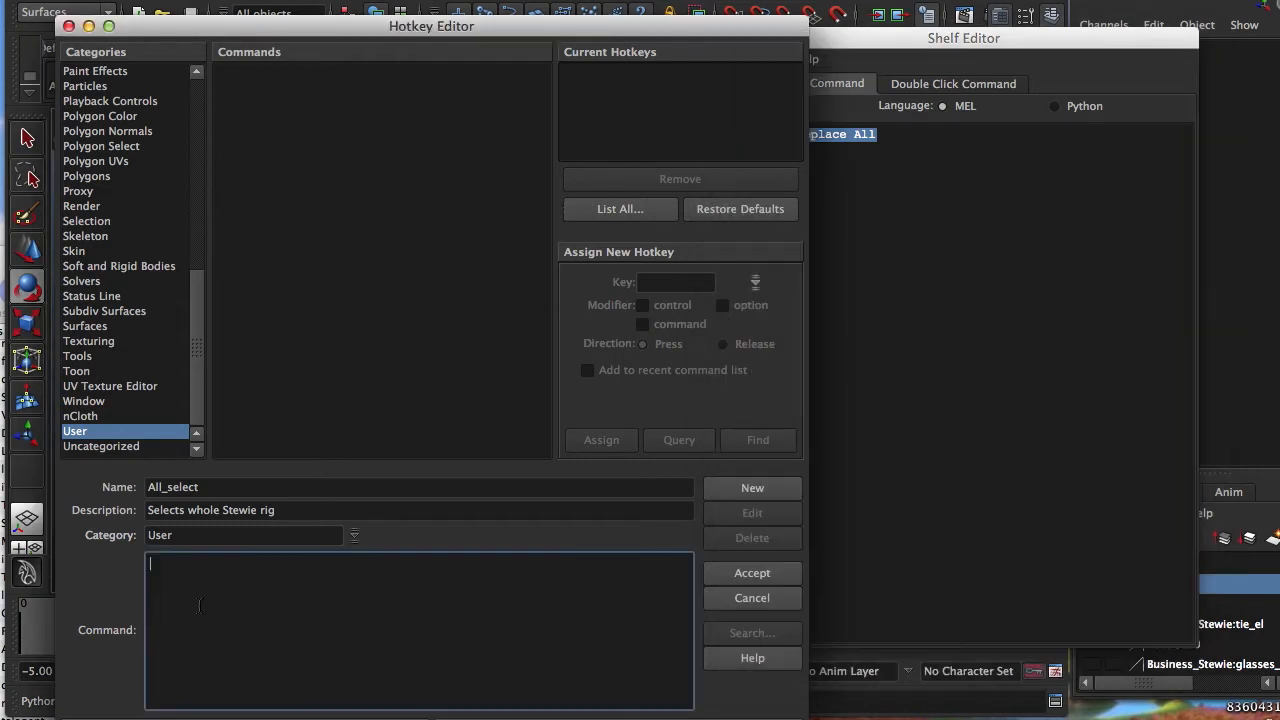
pyautogui.press('super+v')
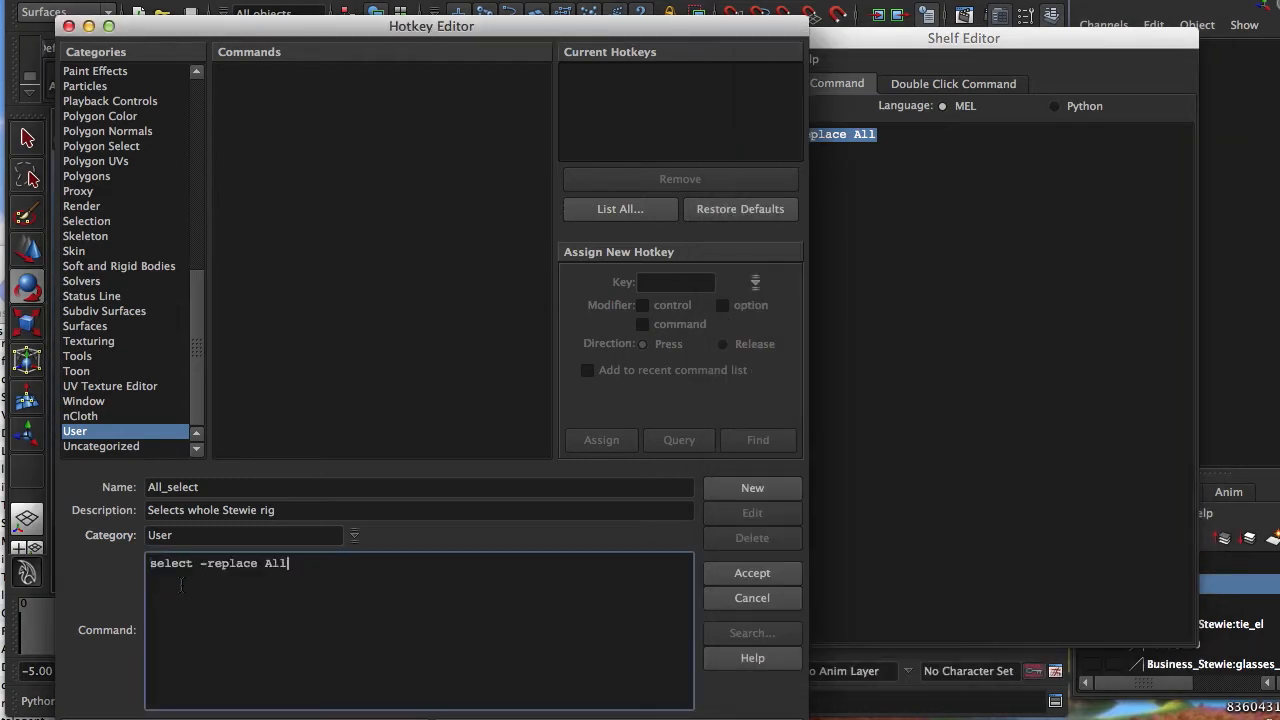
pyautogui.click(748, 572)
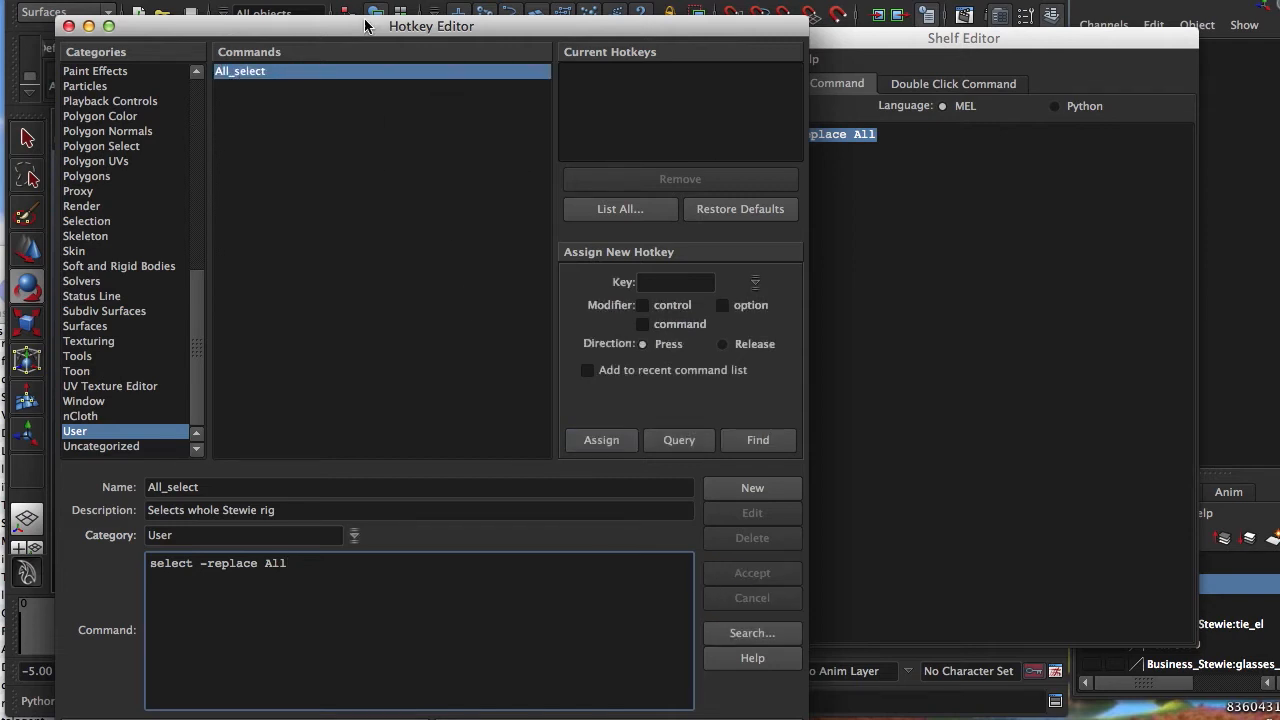
# Move the Hotkey Editor below the shelf and check whether command+1 is already assigned.
pyautogui.moveTo(388, 32); pyautogui.dragTo(377, 125)
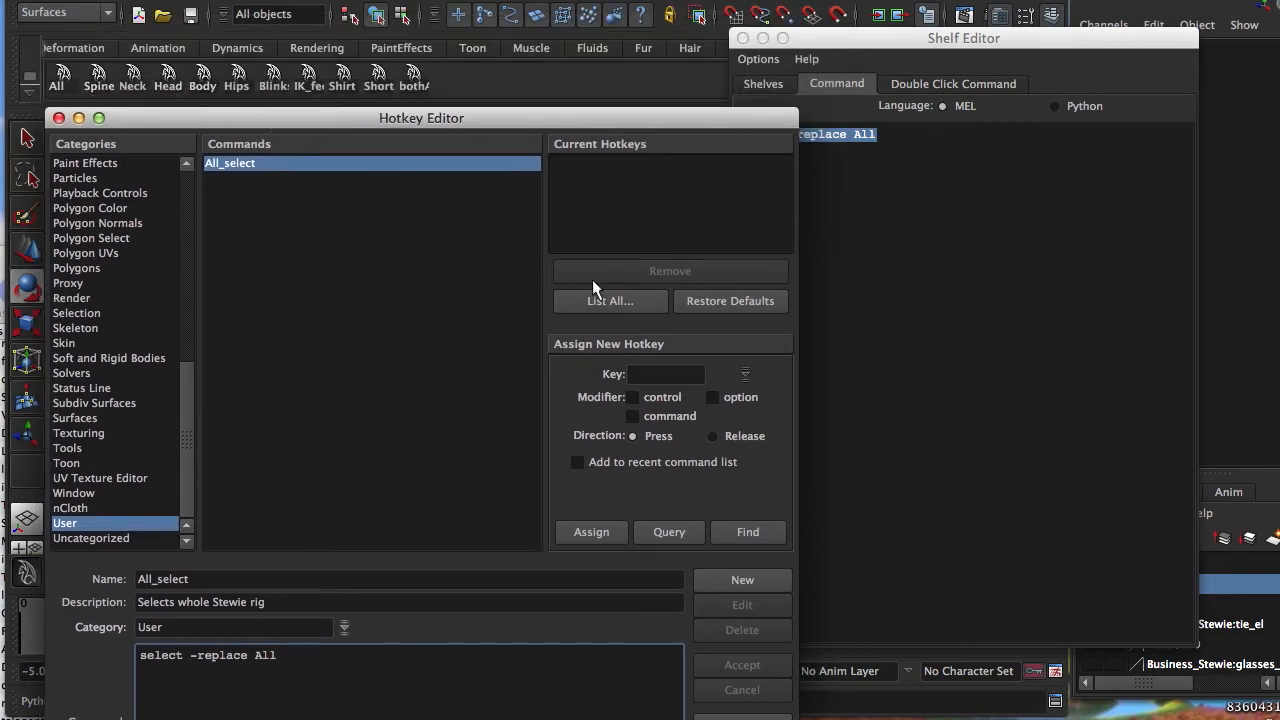
pyautogui.click(634, 378)
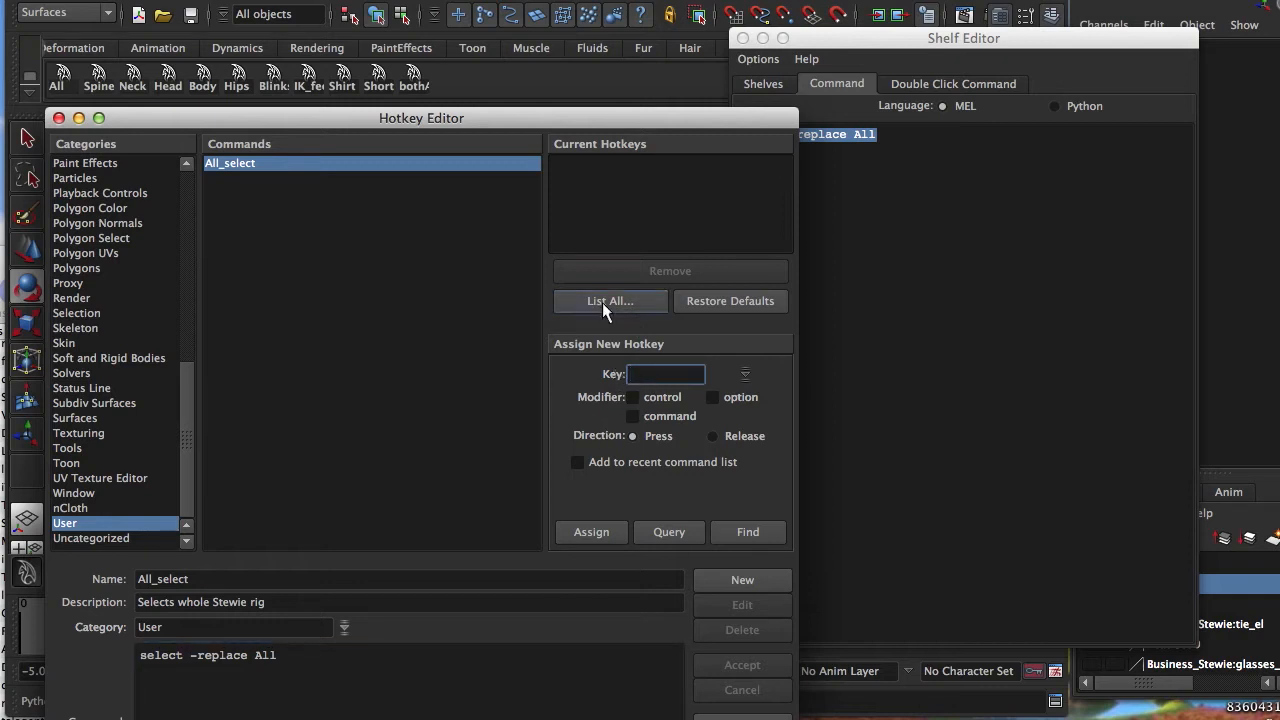
pyautogui.moveTo(542, 118); pyautogui.dragTo(549, 102)
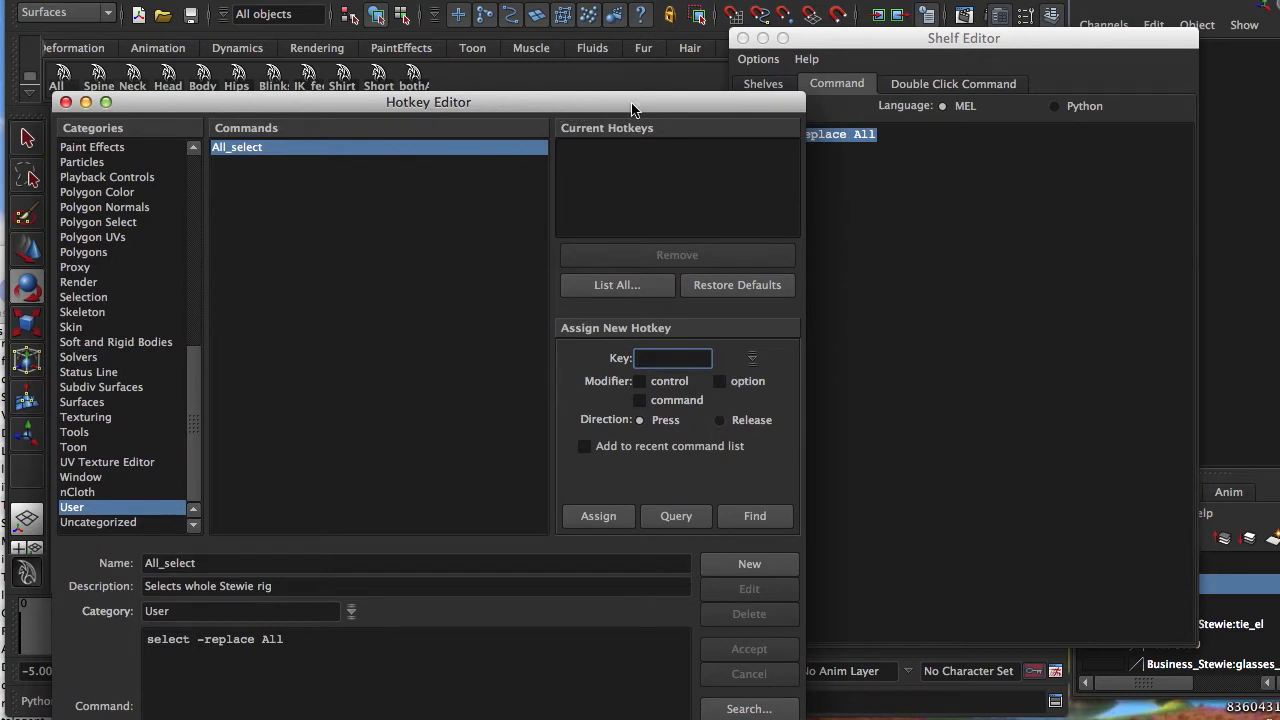
pyautogui.moveTo(634, 106); pyautogui.dragTo(563, 132)
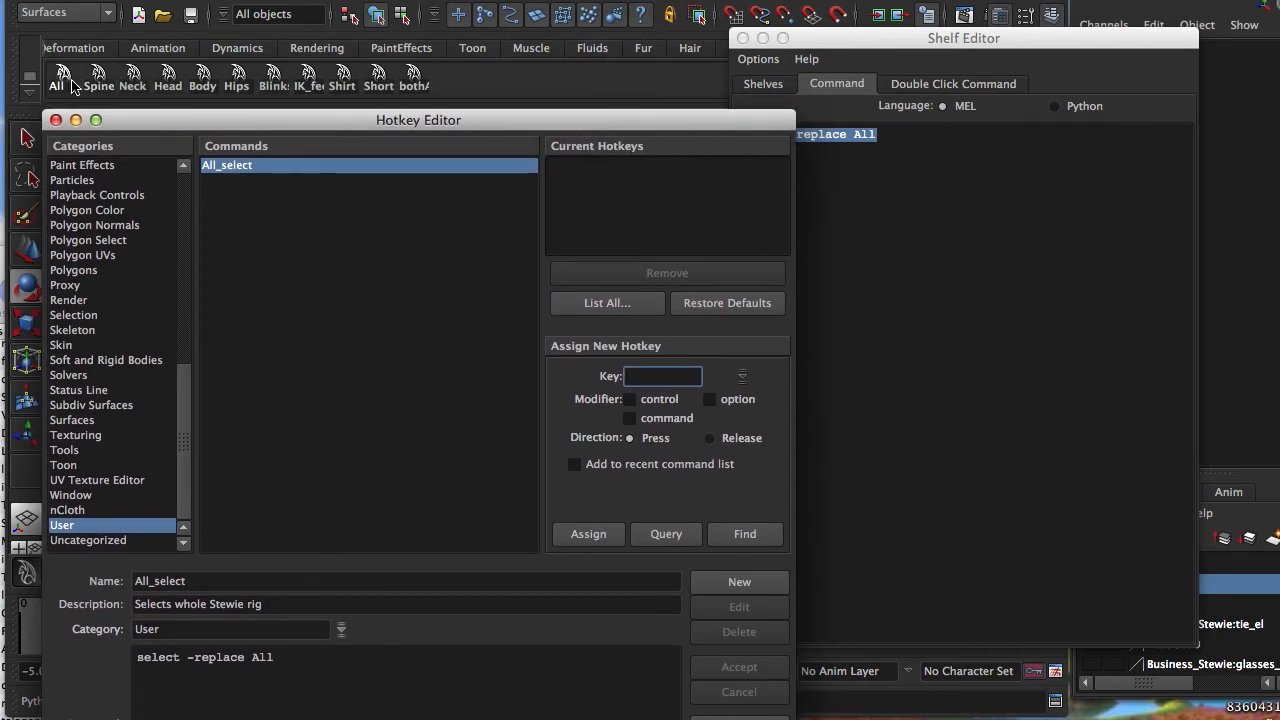
pyautogui.write('1')
pyautogui.click(629, 418)
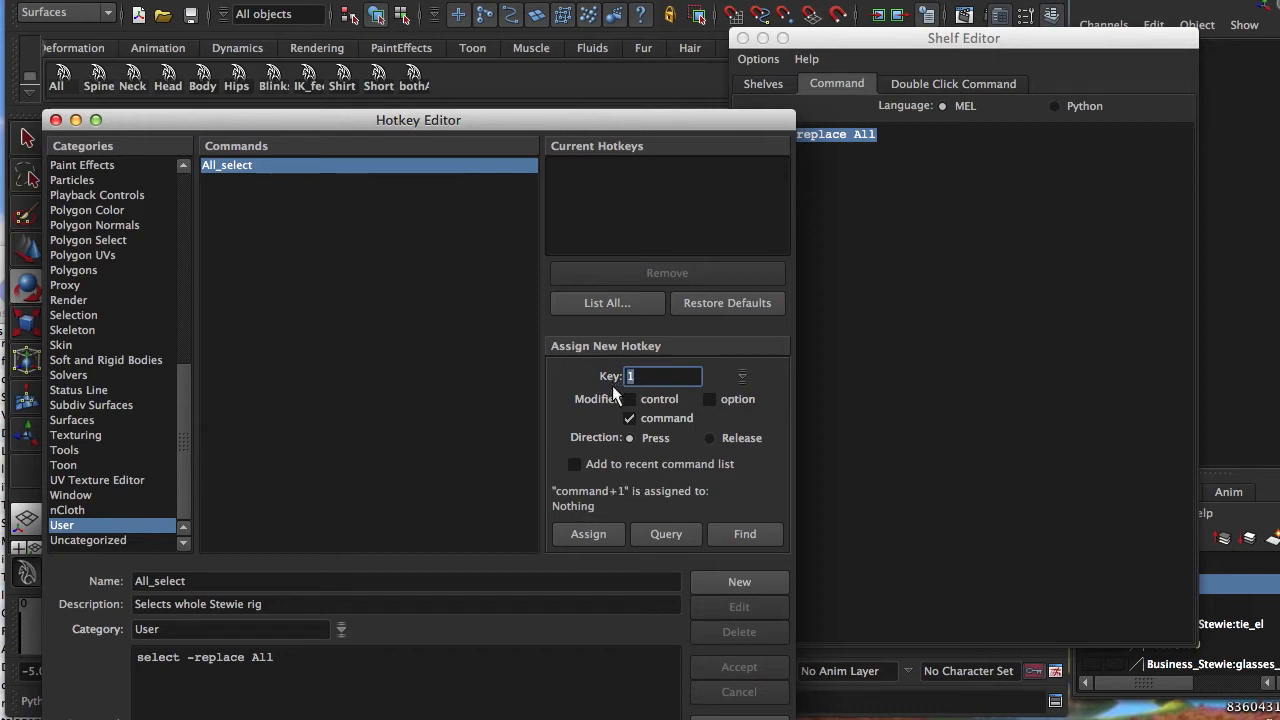
# Check which function the hotkey command+s is assigned to.
pyautogui.press('BackSpace')
pyautogui.click(629, 418)
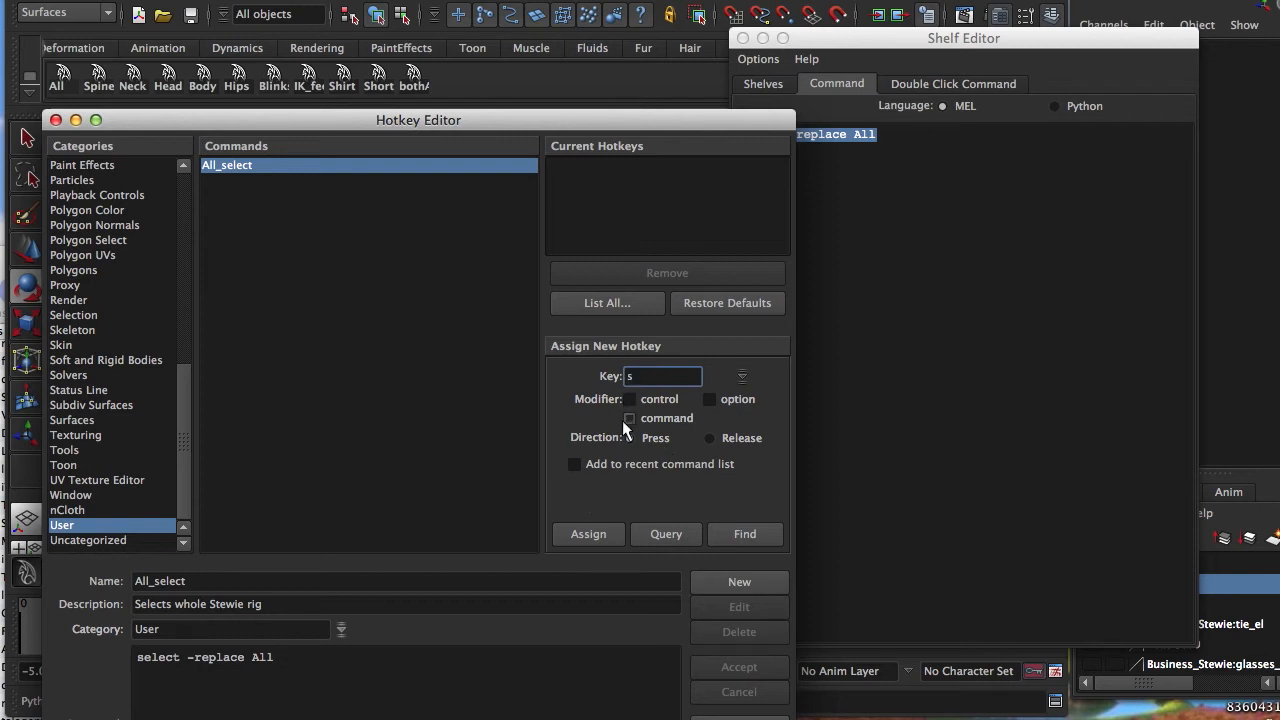
pyautogui.click(625, 421)
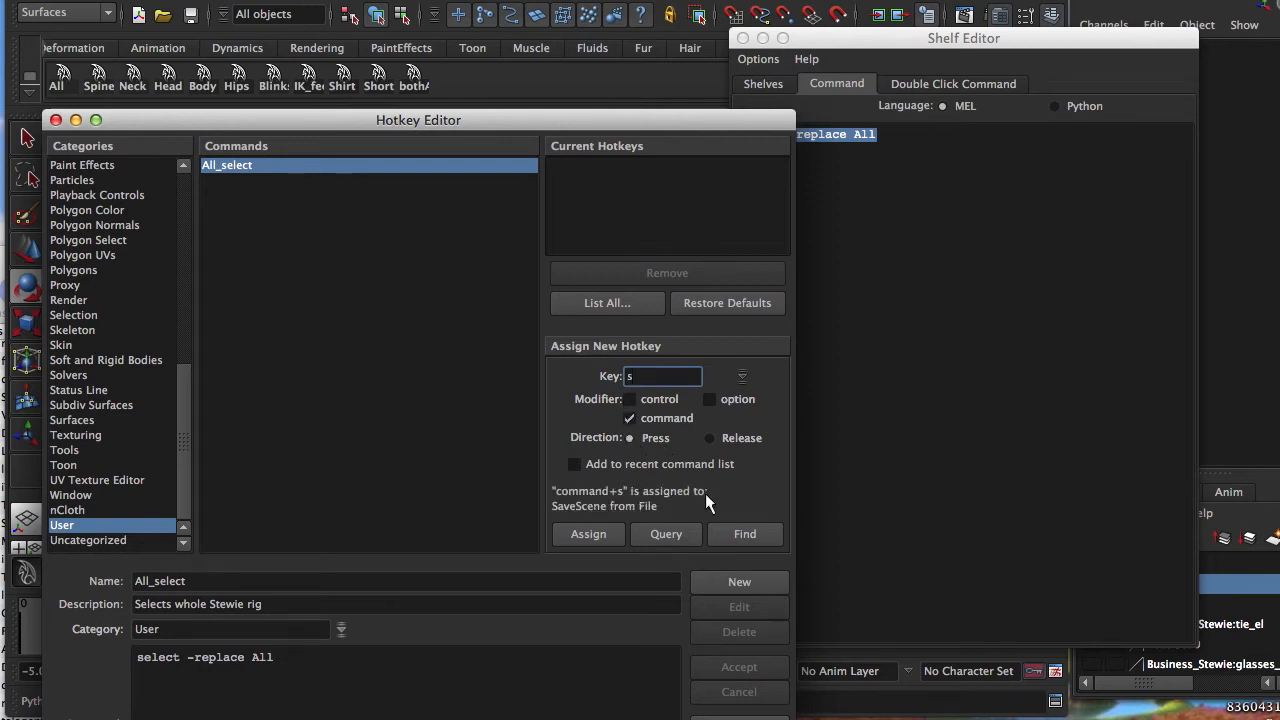
# Assign the hotkey command+1 to All_select.
pyautogui.moveTo(648, 376); pyautogui.dragTo(587, 368)
pyautogui.click(629, 418)
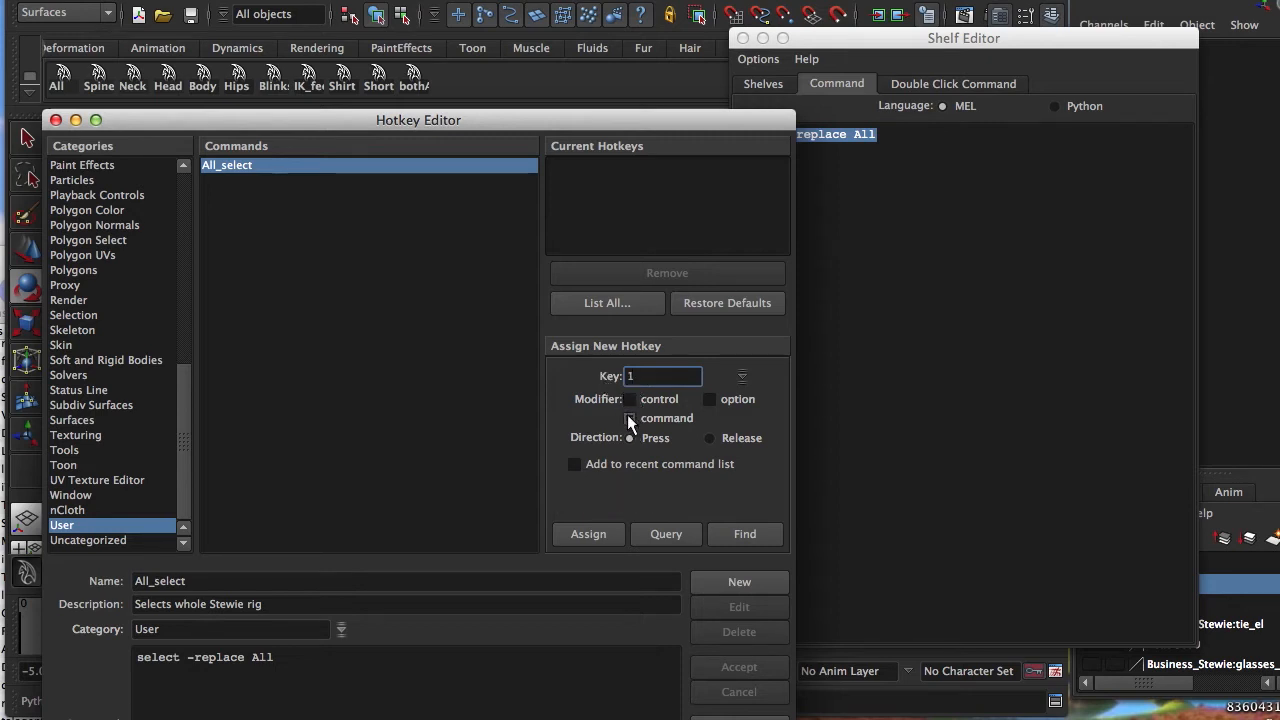
pyautogui.click(629, 418)
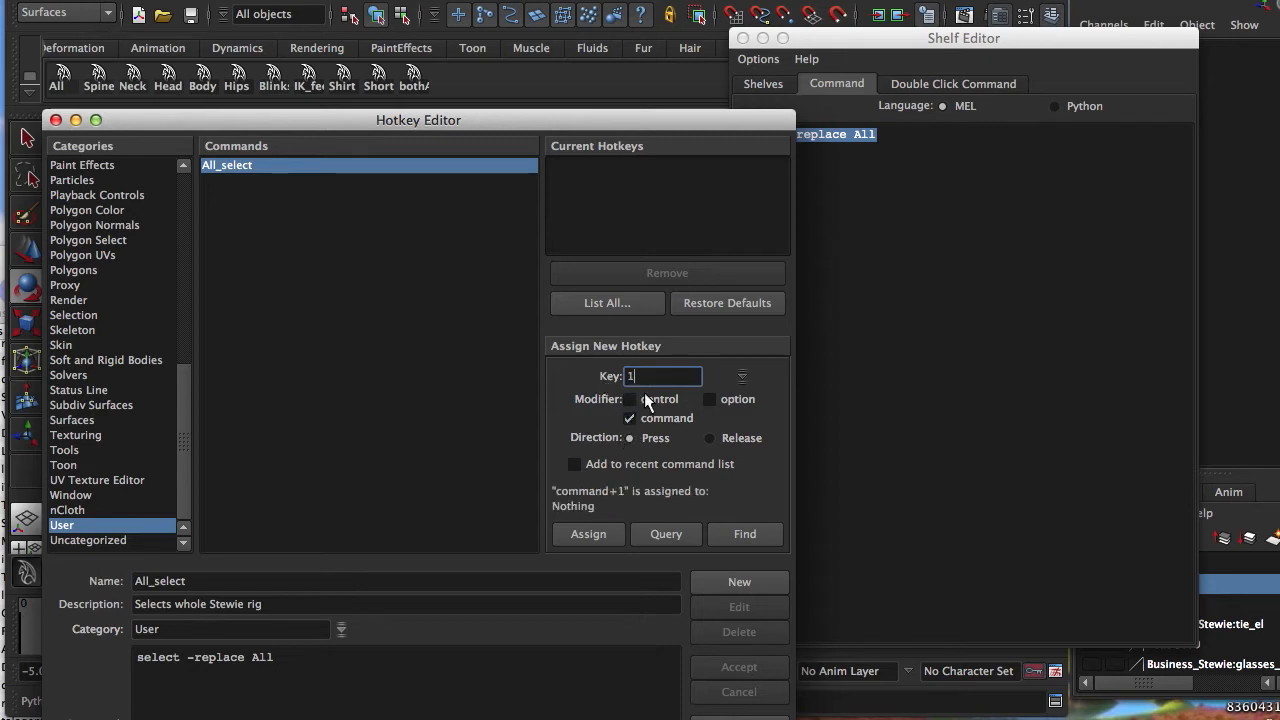
pyautogui.click(600, 532)
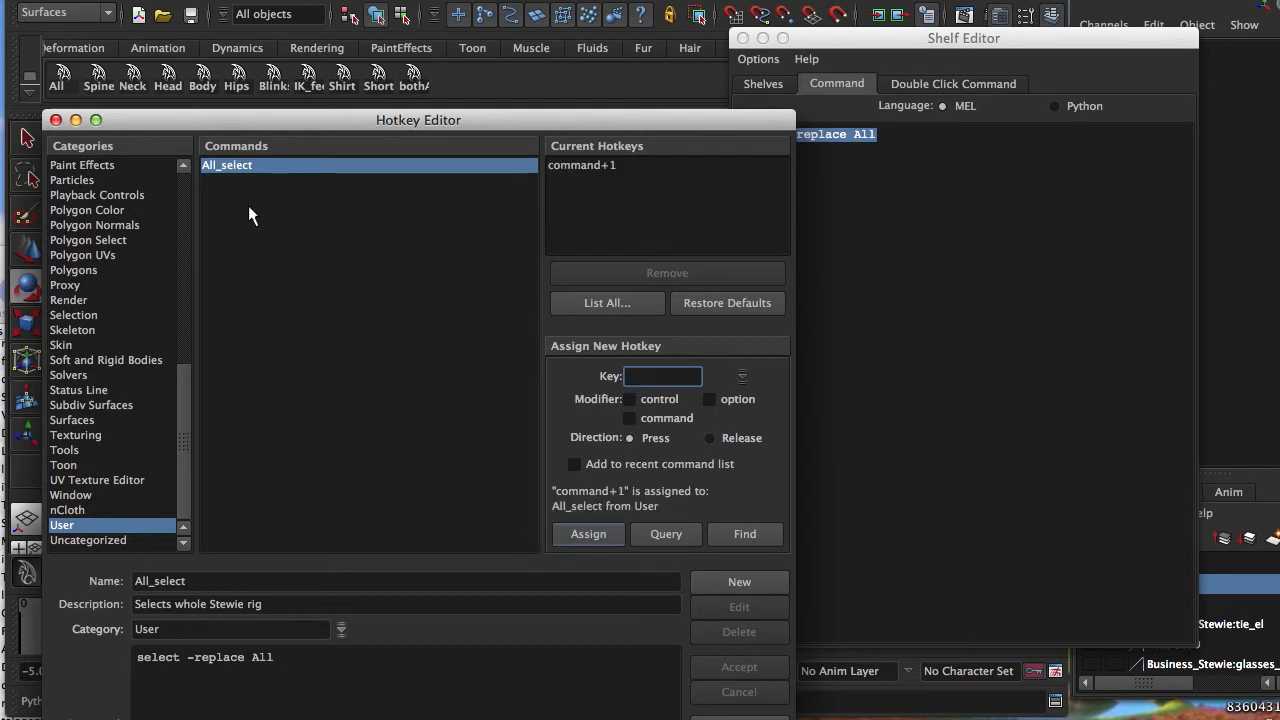
# Create a new User command named Spine_select with the description "Selects Stewies spine cord".
pyautogui.click(740, 582)
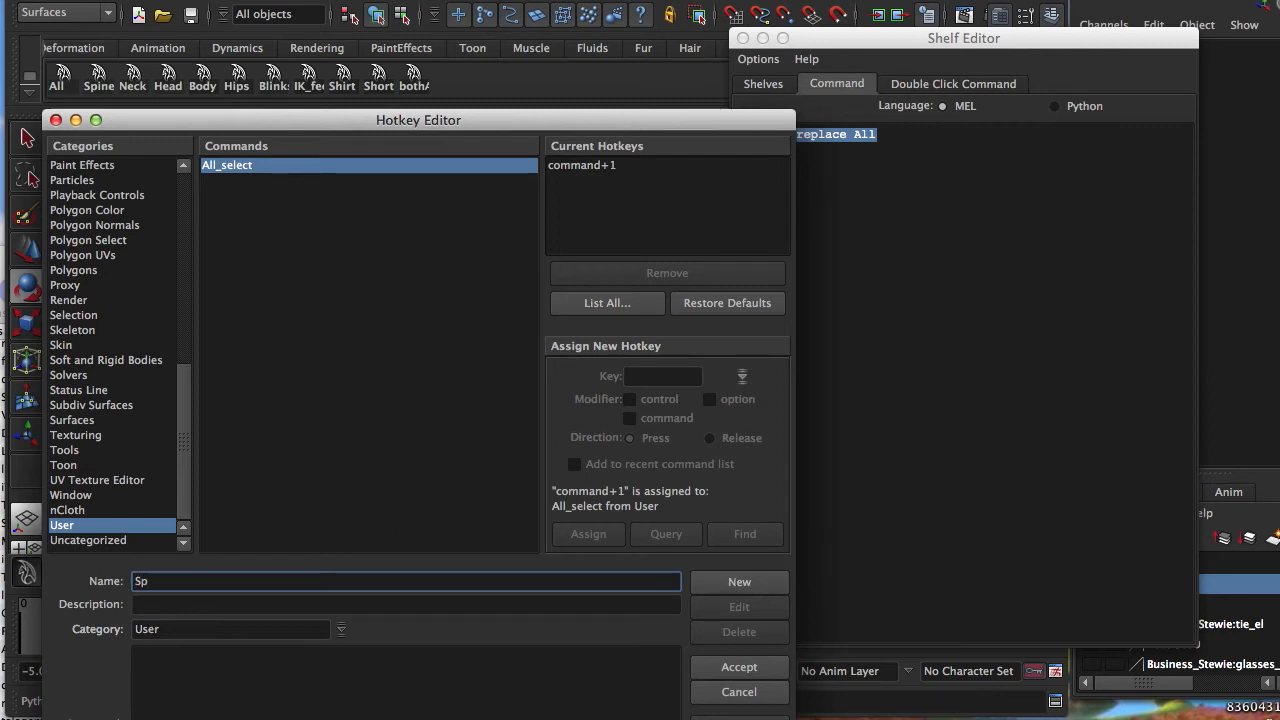
pyautogui.write('Spine_')
pyautogui.press('Tab')
pyautogui.write('Sele')
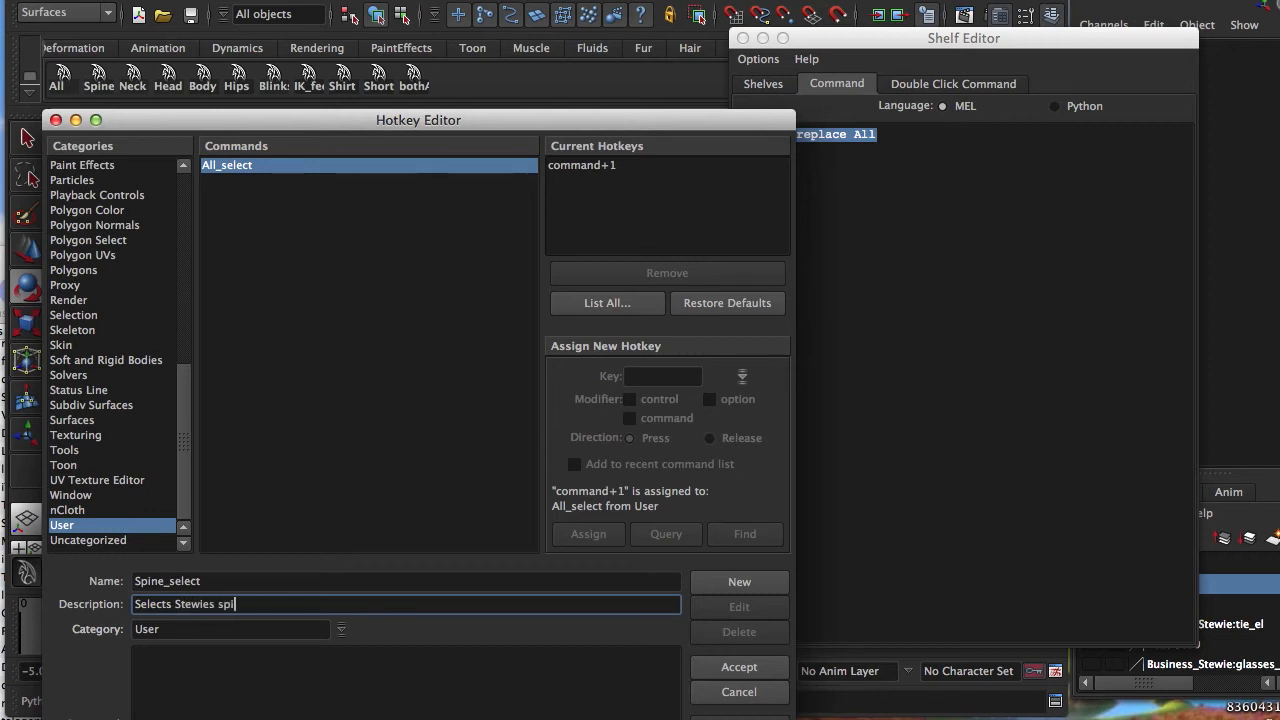
pyautogui.write('ne cord')
# Copy the command "select -replace Spine" from the Spine item of the Shot1 shelf in the Shelf Editor.
pyautogui.click(863, 30)
pyautogui.click(768, 82)
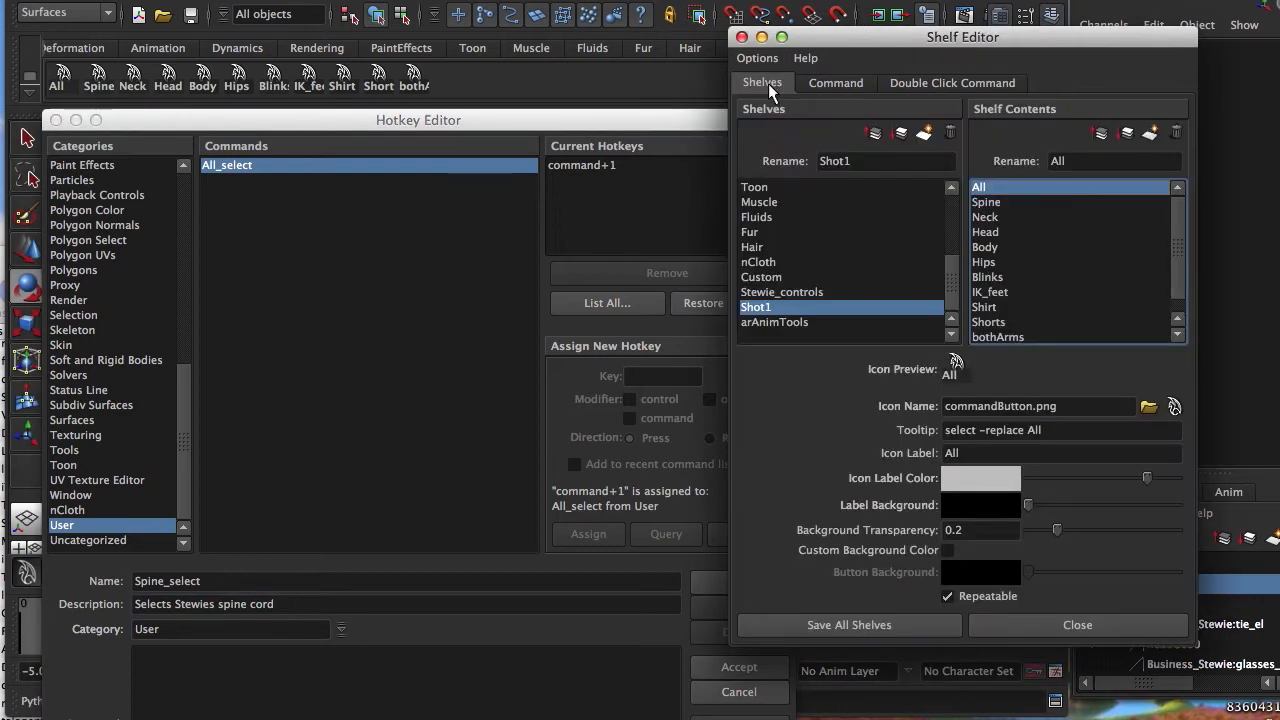
pyautogui.click(1000, 202)
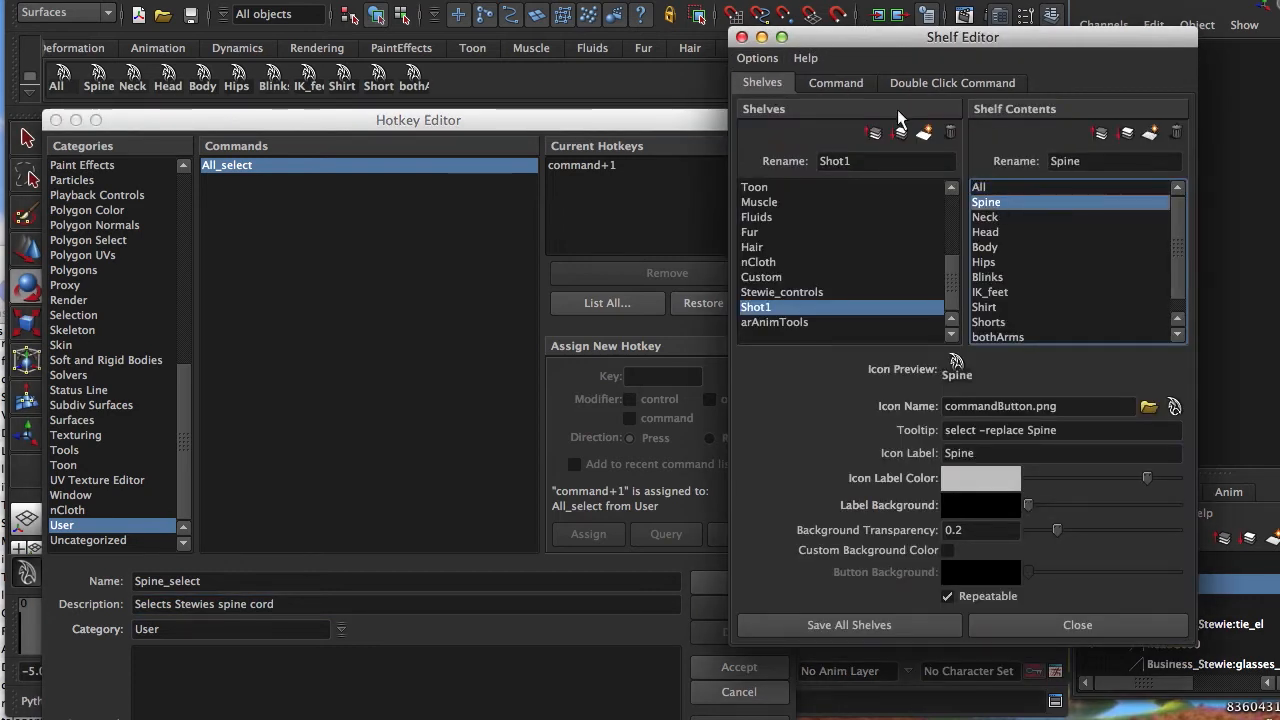
pyautogui.click(836, 84)
pyautogui.moveTo(899, 136); pyautogui.dragTo(714, 127)
pyautogui.press('super+c')
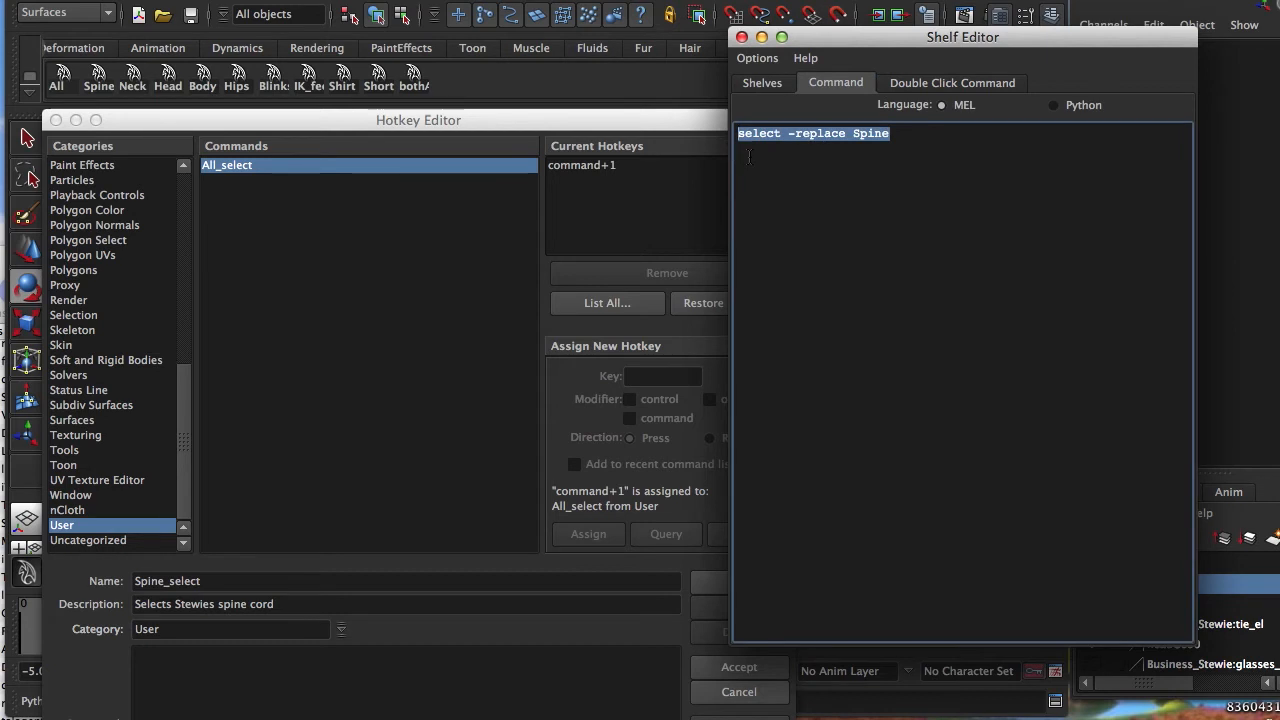
# Paste "select -replace Spine" as the command of Spine_select and accept the new entry.
pyautogui.click(197, 688)
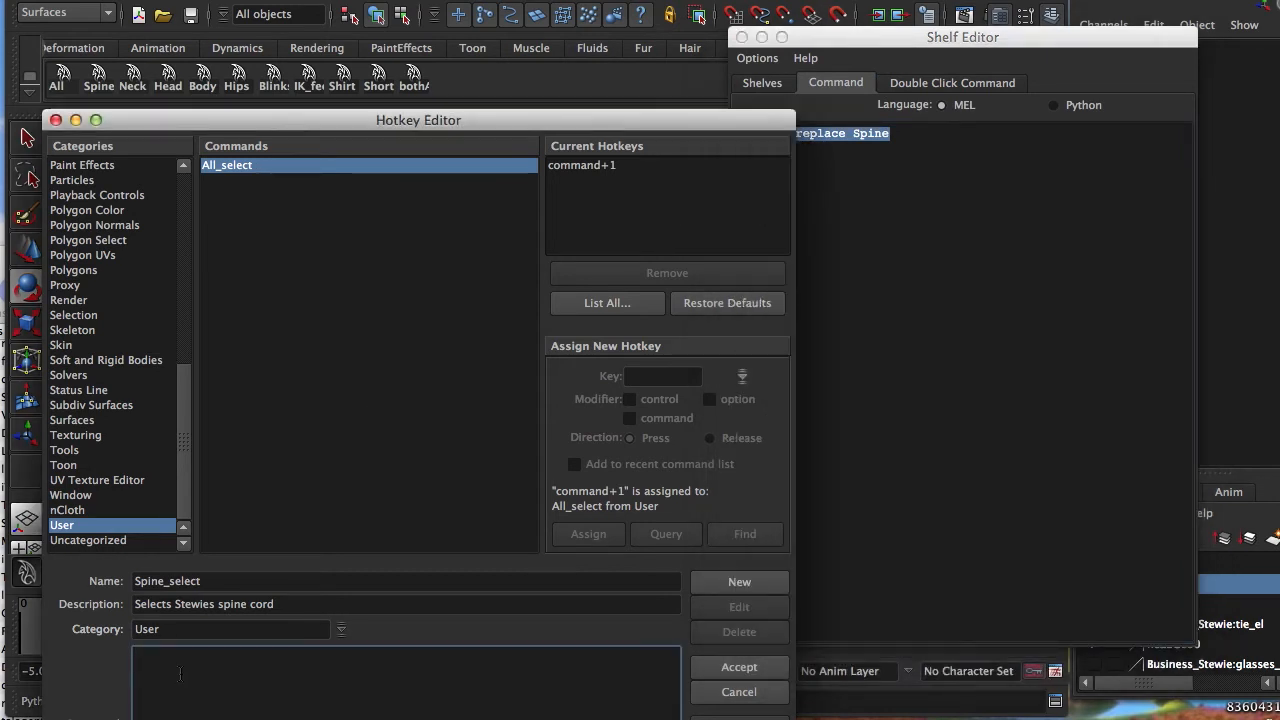
pyautogui.press('super+v')
pyautogui.moveTo(469, 128); pyautogui.dragTo(474, 6)
pyautogui.click(745, 547)
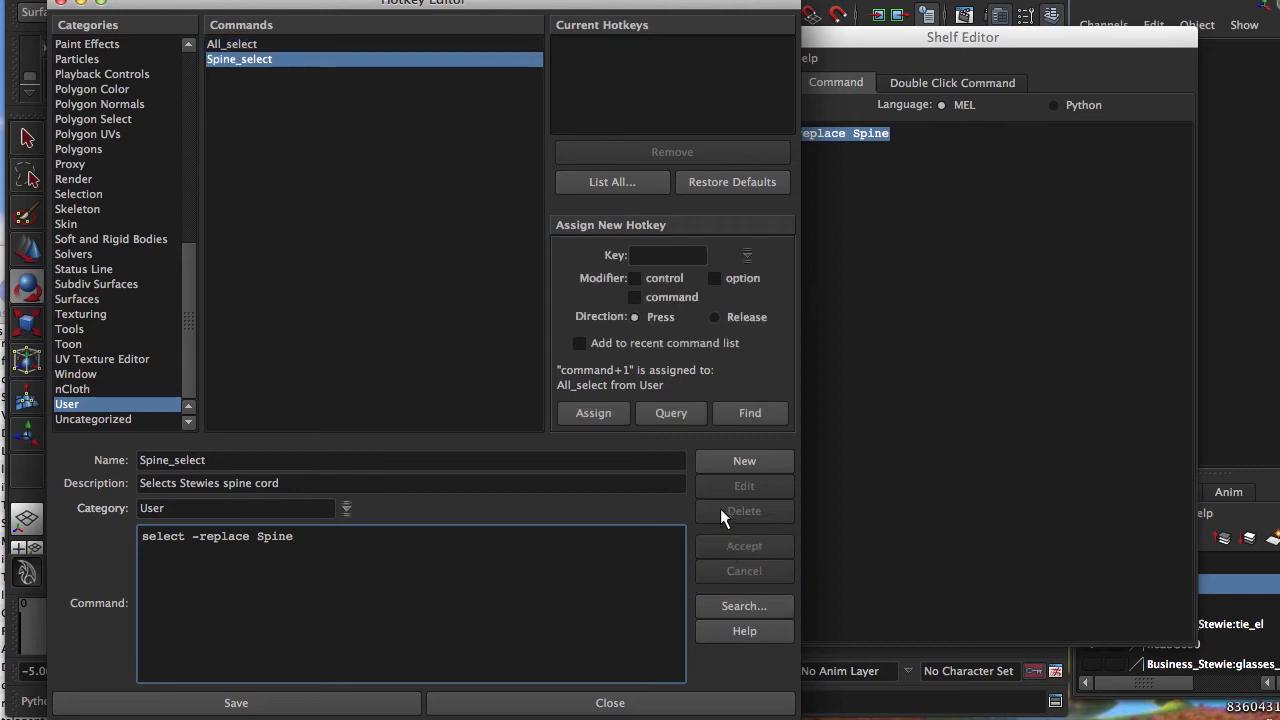
# Assign the hotkey command+2 to Spine_select.
pyautogui.click(265, 59)
pyautogui.click(640, 256)
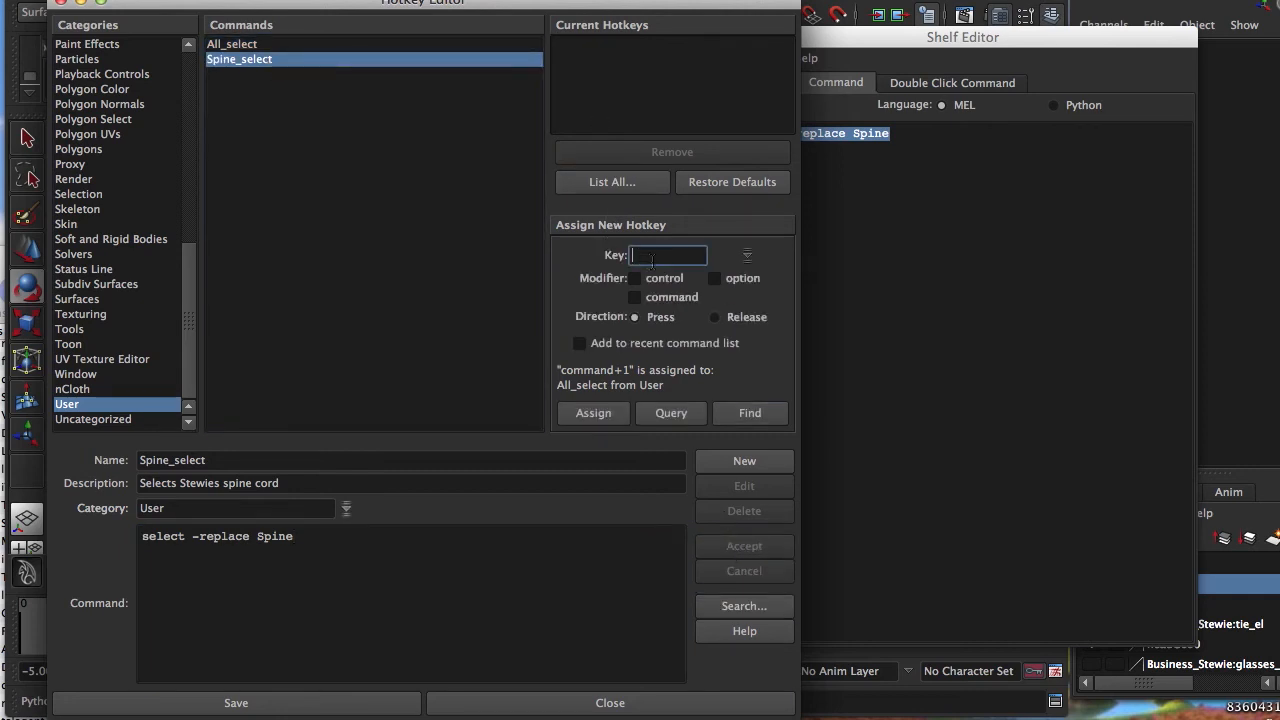
pyautogui.moveTo(683, 4); pyautogui.dragTo(670, 108)
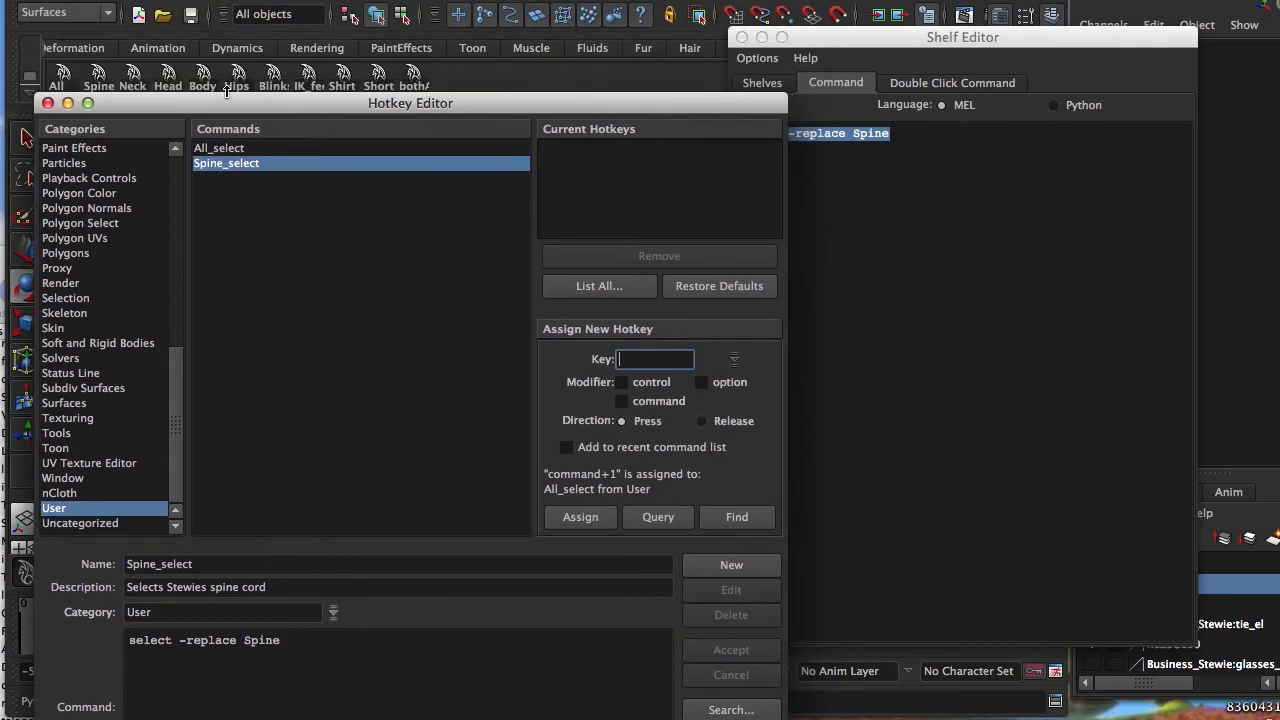
pyautogui.click(622, 401)
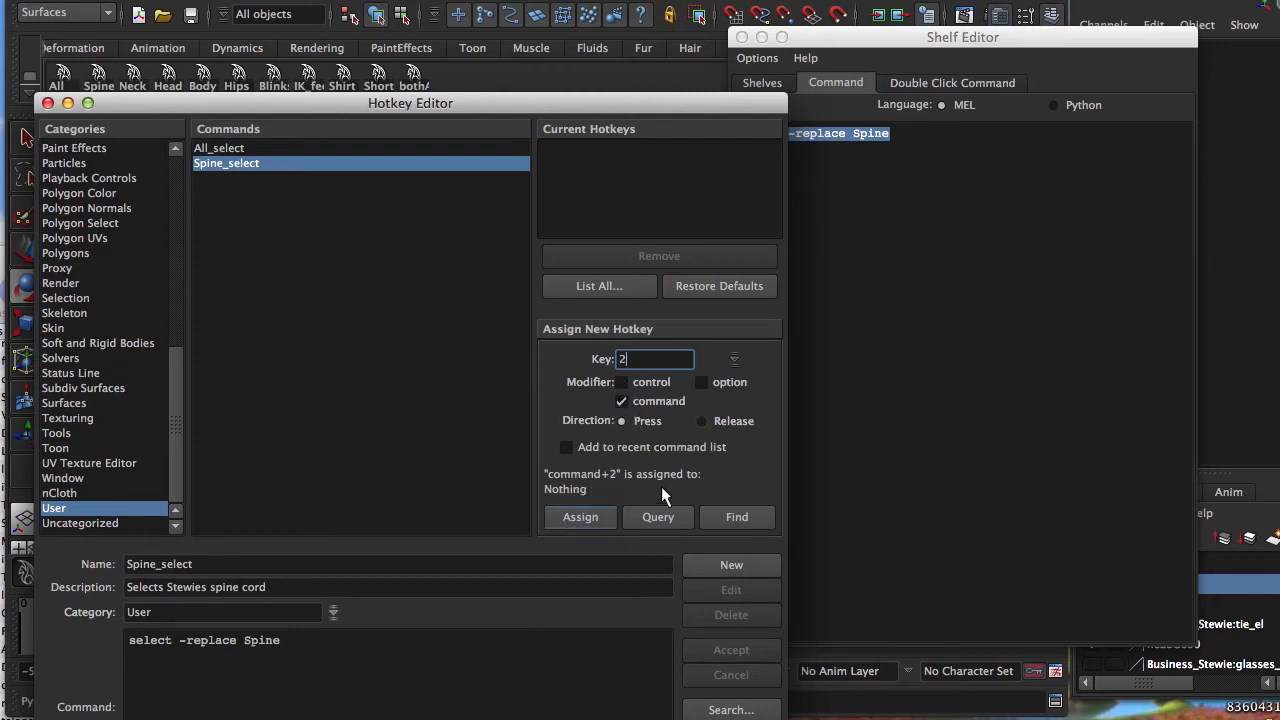
pyautogui.click(588, 518)
# Save the hotkey changes and close both the Hotkey Editor and the Shelf Editor.
pyautogui.moveTo(622, 112); pyautogui.dragTo(635, 193)
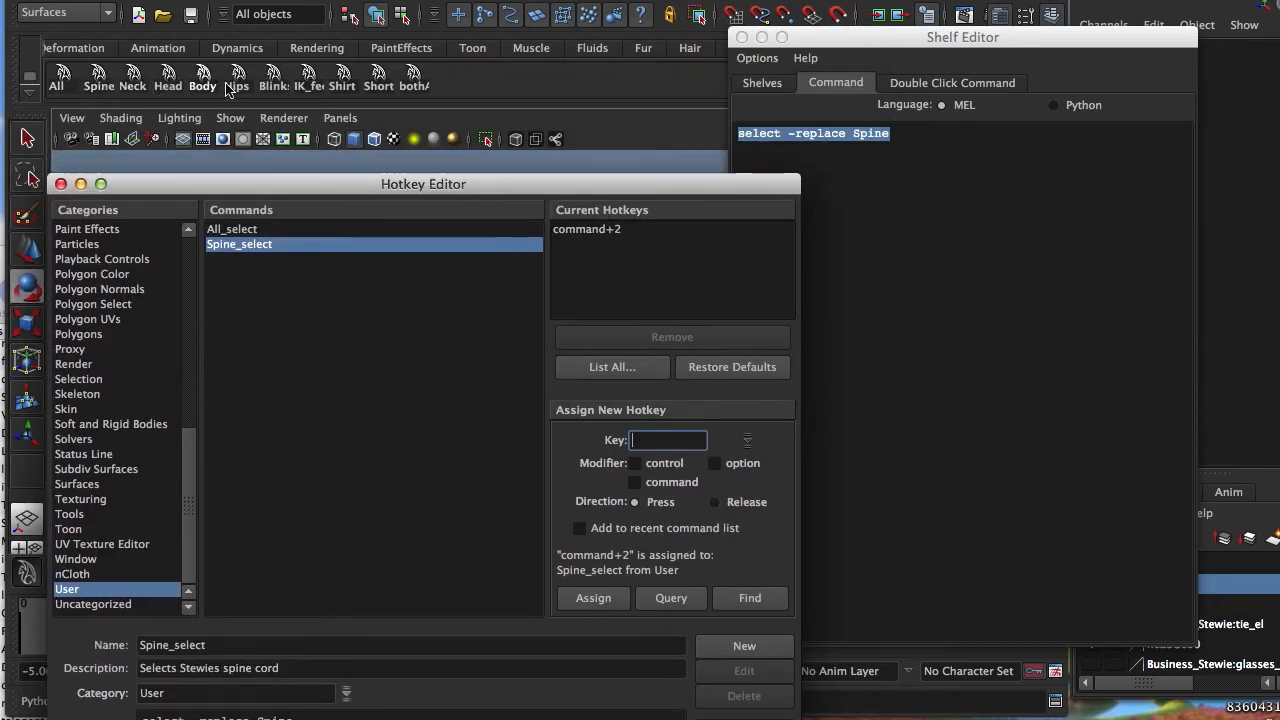
pyautogui.moveTo(479, 189); pyautogui.dragTo(560, 17)
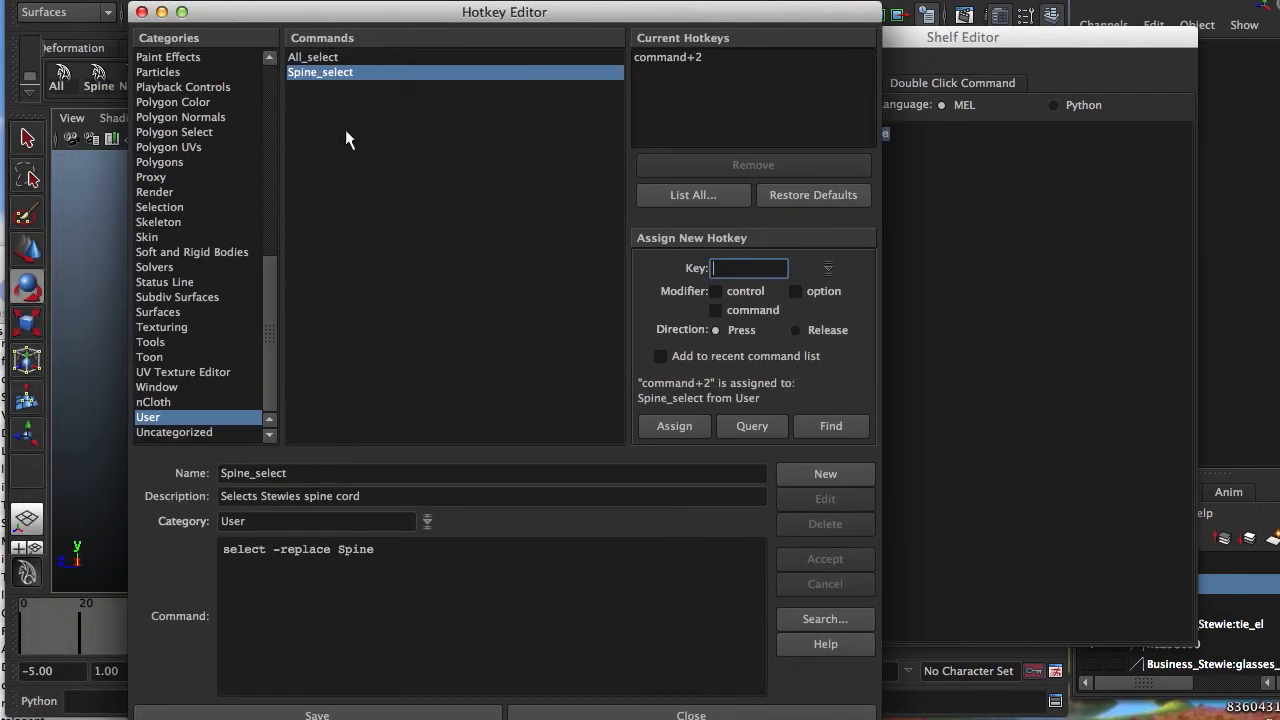
pyautogui.moveTo(593, 19); pyautogui.dragTo(609, 7)
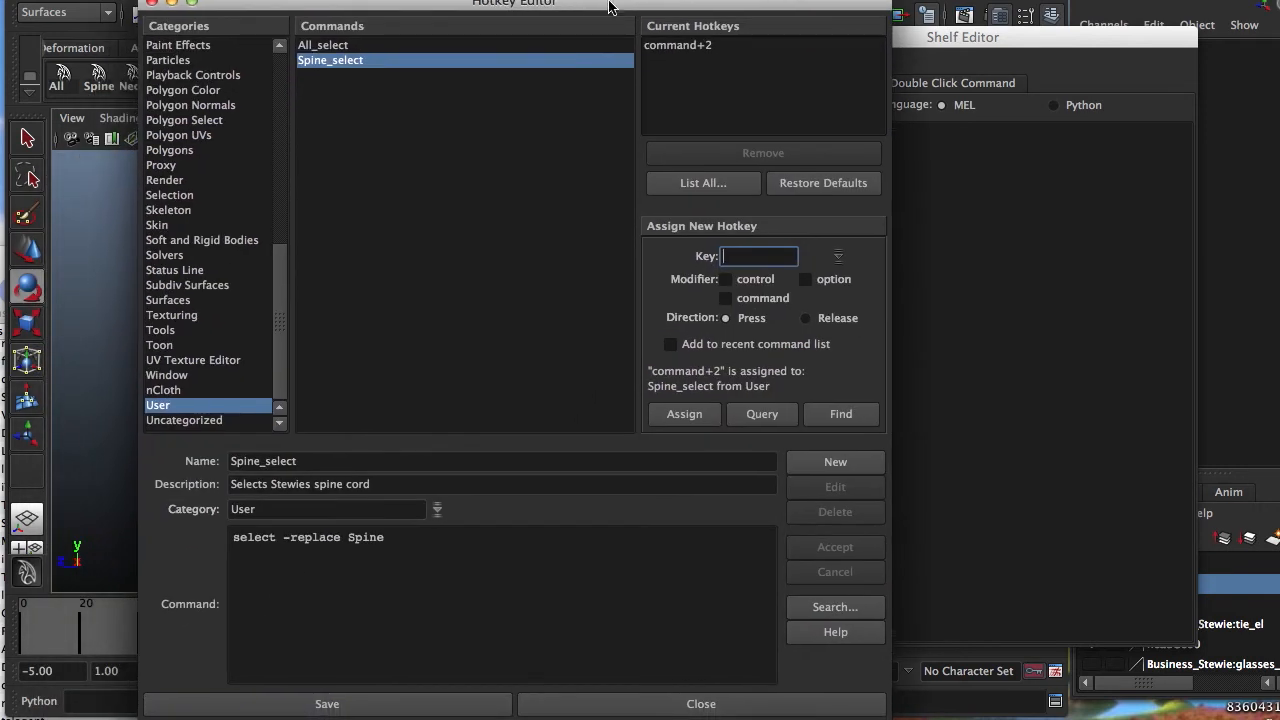
pyautogui.click(303, 703)
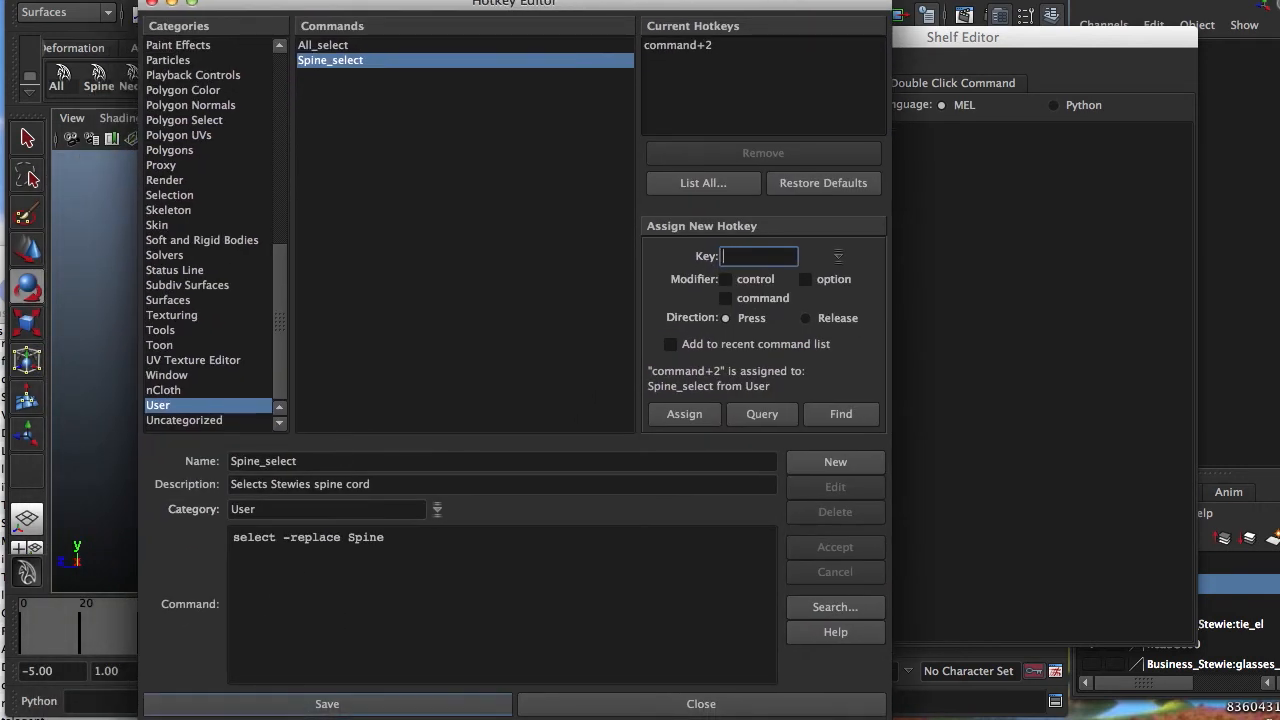
pyautogui.click(613, 701)
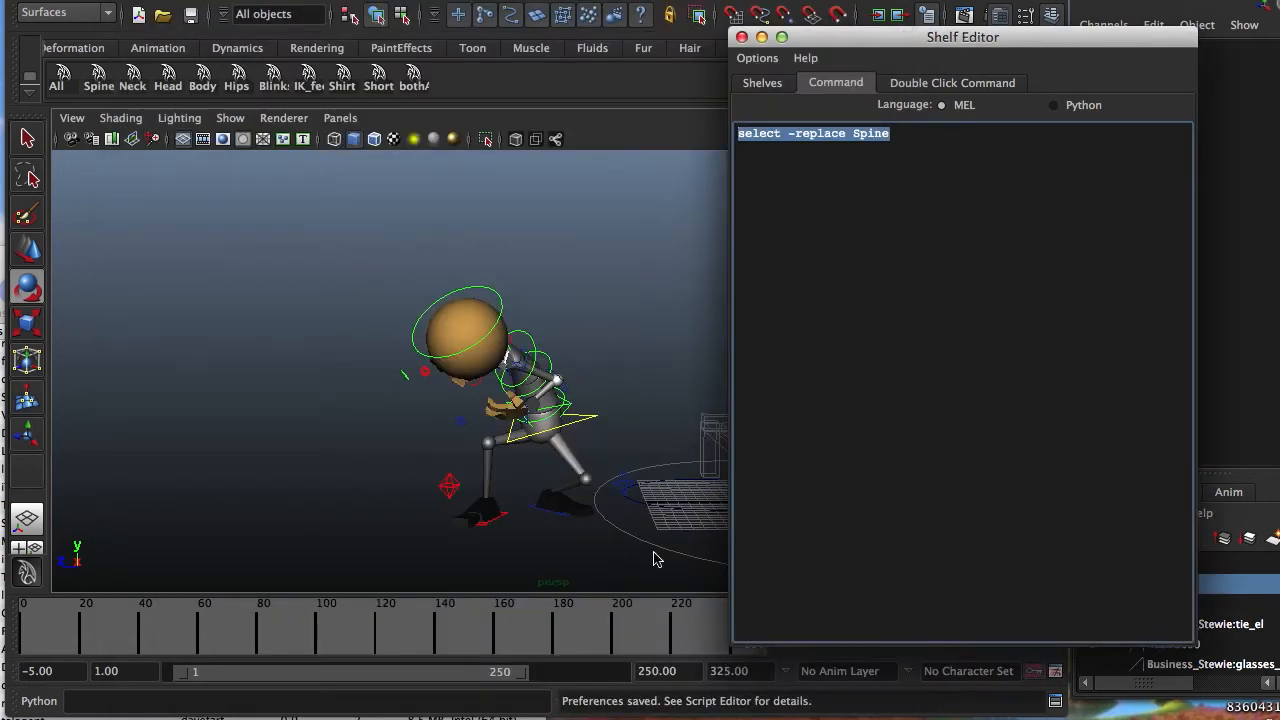
pyautogui.click(742, 37)
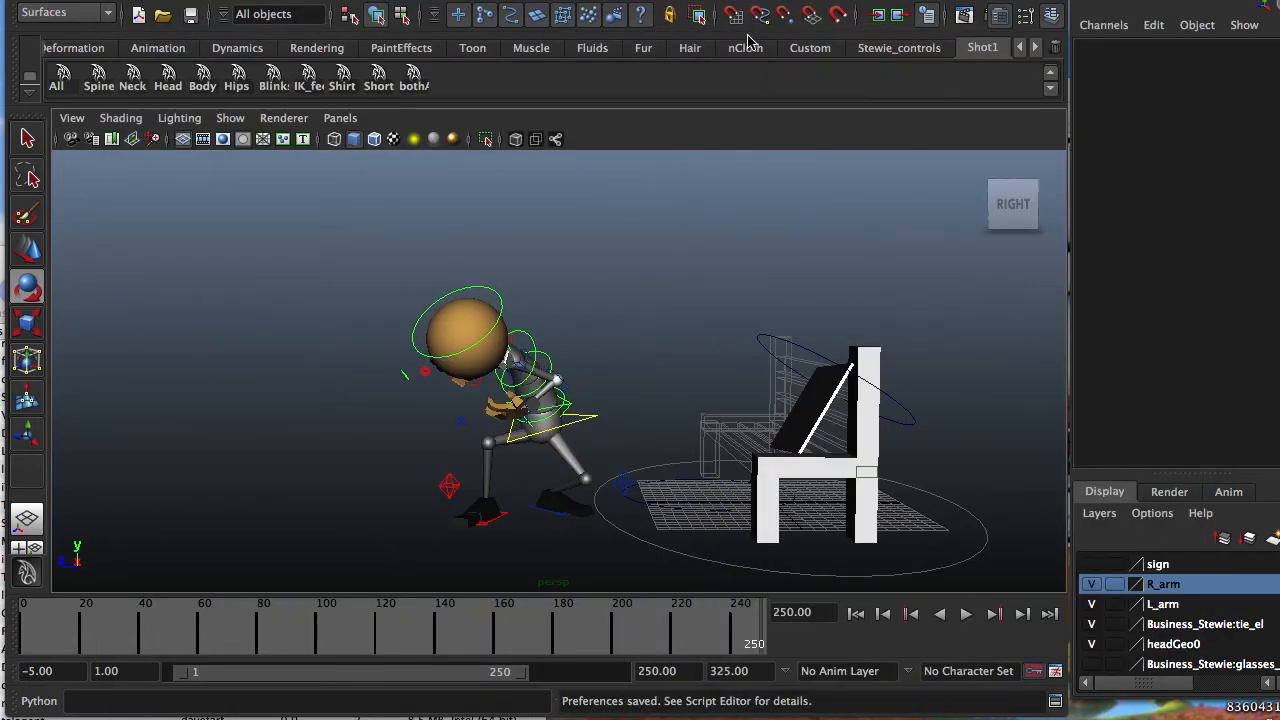
# Test the selection of all Stewie controls in the perspective view and clear the selection.
pyautogui.keyDown('alt'); pyautogui.moveTo(510, 345); pyautogui.dragTo(800, 415); pyautogui.keyUp('alt')
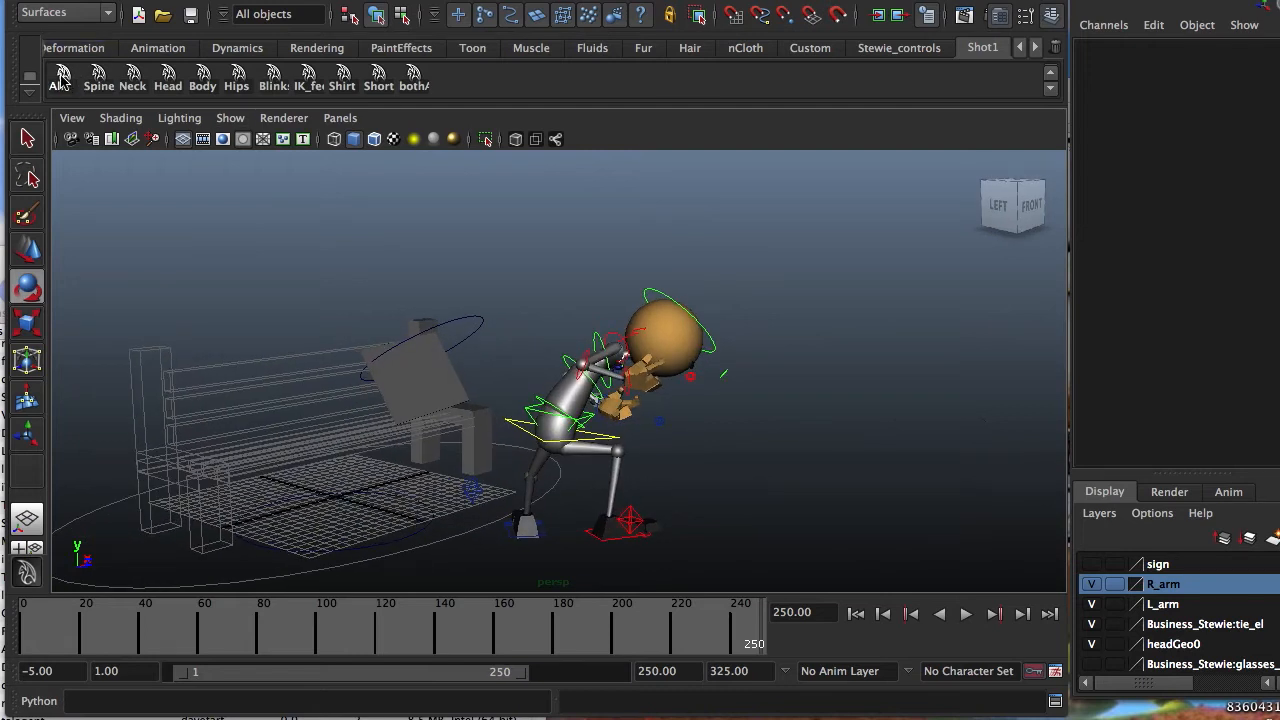
pyautogui.click(62, 80)
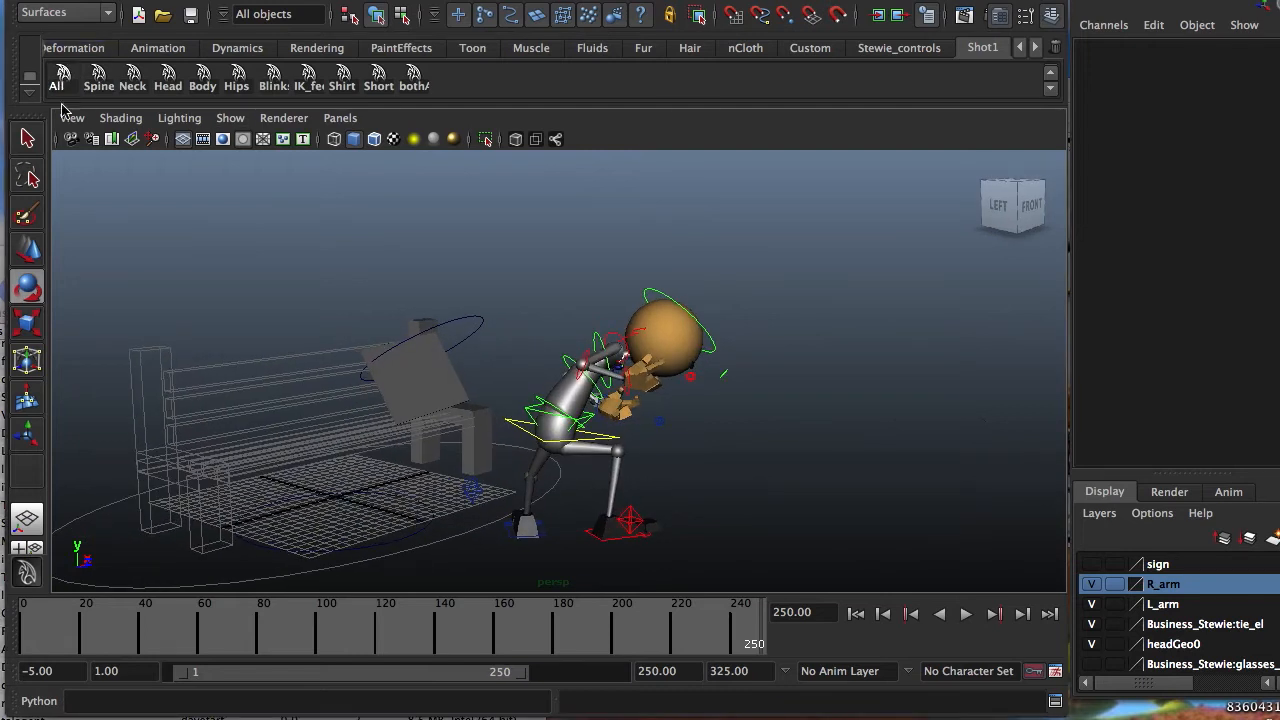
pyautogui.click(835, 270)
pyautogui.click(568, 313)
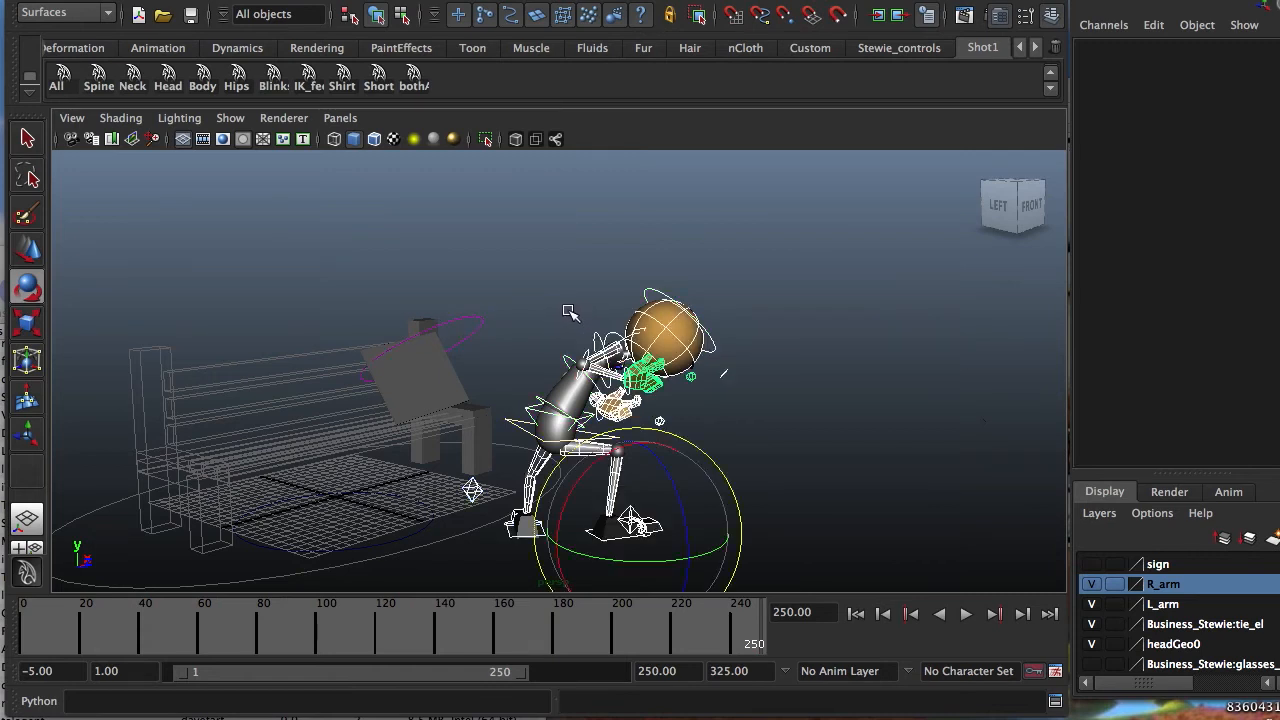
pyautogui.click(790, 316)
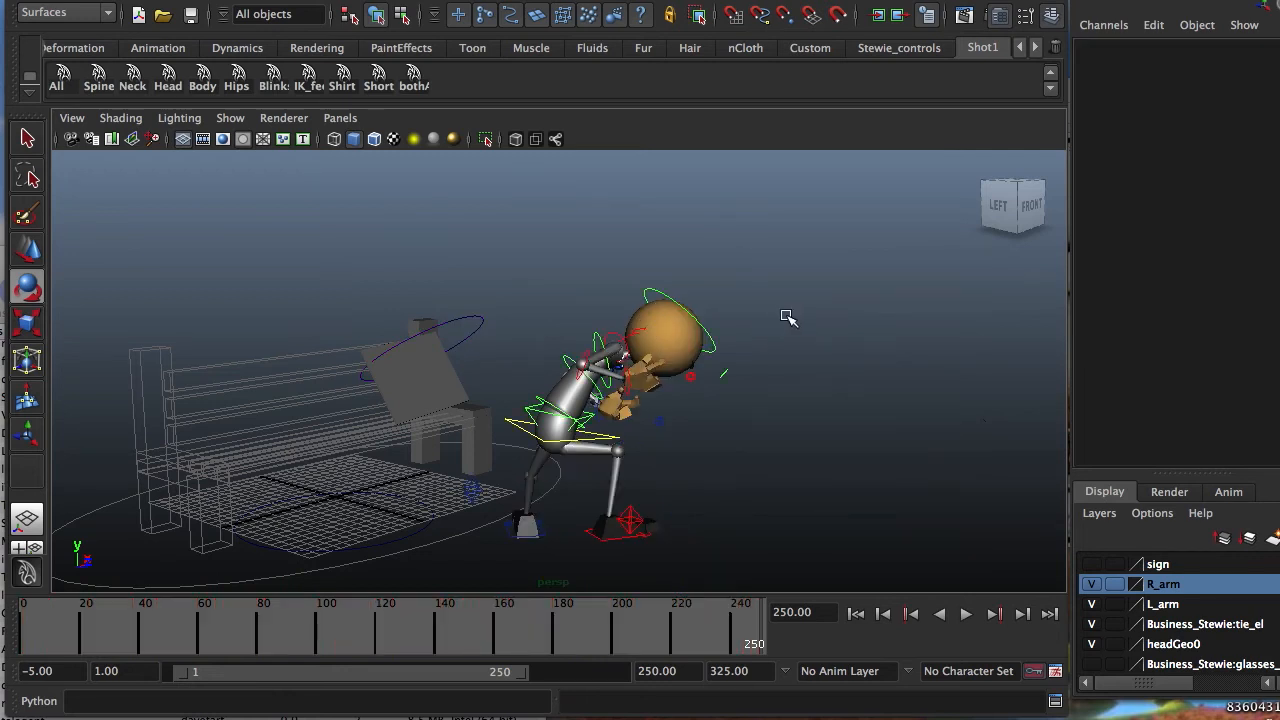
# Test the selection of Stewie's spine controls, view them from several angles and deselect them.
pyautogui.hotkey('ctrl', 'z')
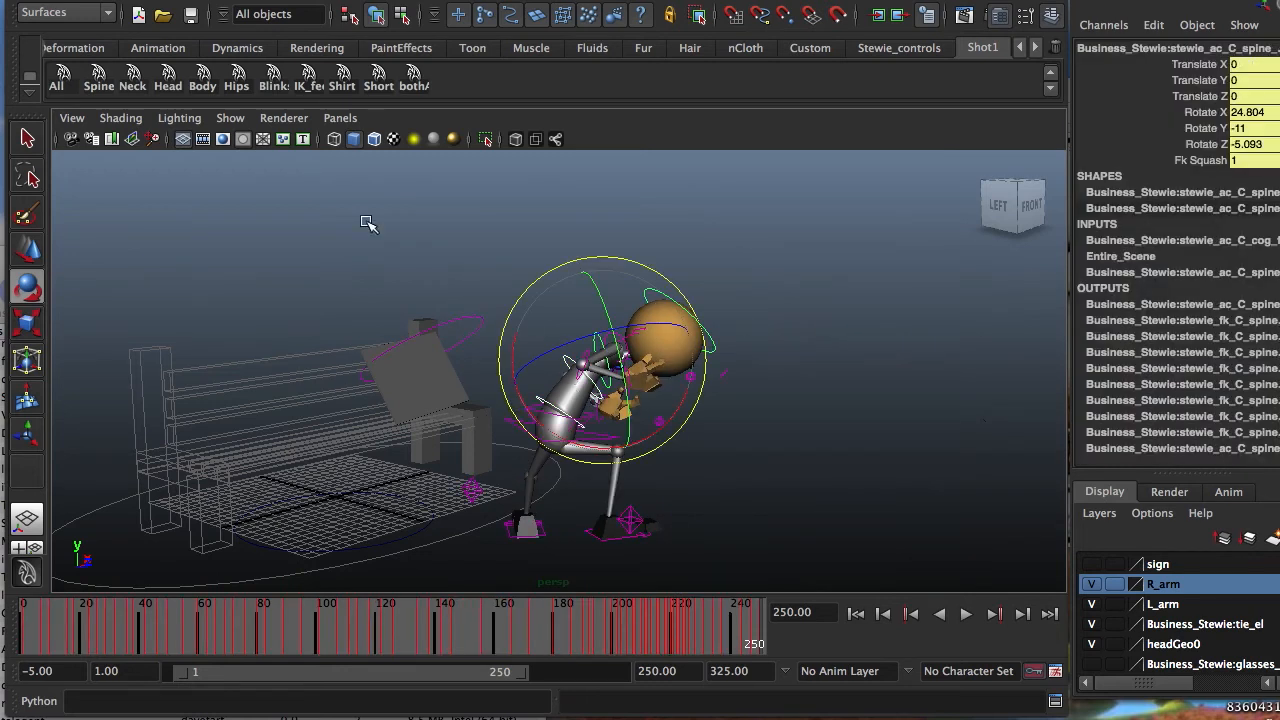
pyautogui.click(94, 156)
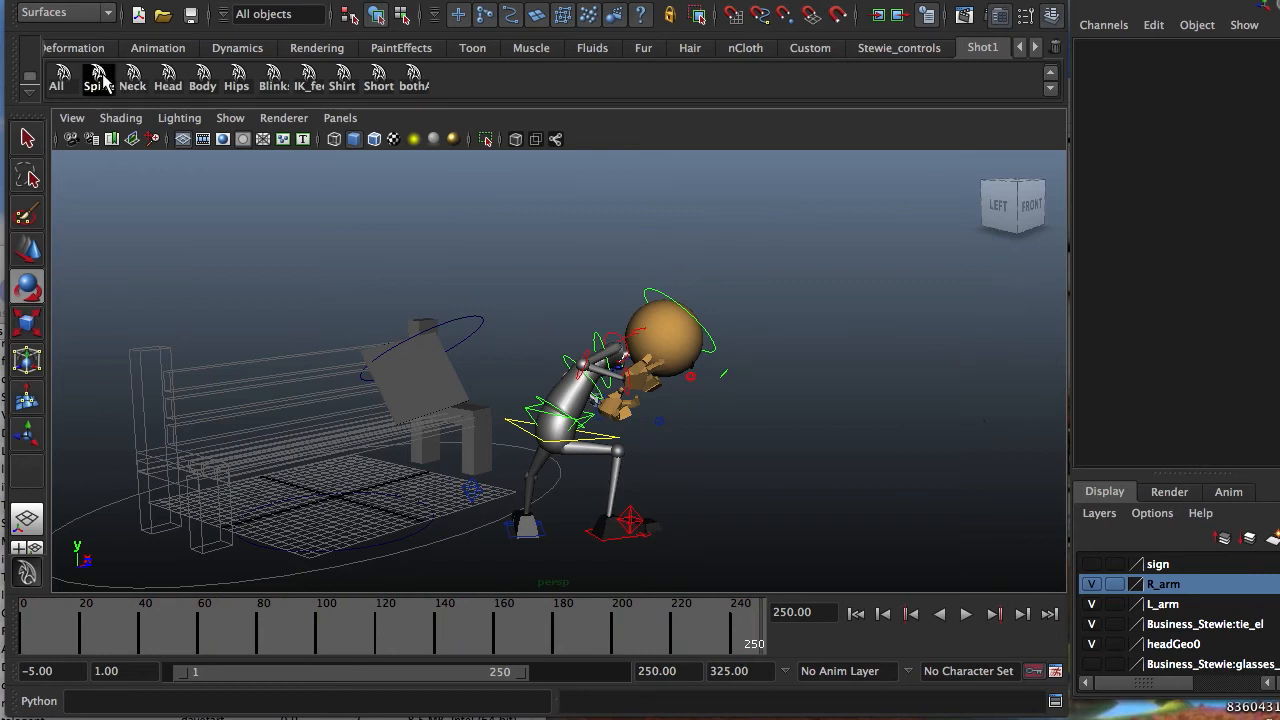
pyautogui.click(100, 76)
pyautogui.moveTo(814, 277)
pyautogui.keyDown('alt'); pyautogui.mouseDown()
pyautogui.moveTo(700, 254)
pyautogui.moveTo(309, 249)
pyautogui.moveTo(687, 297)
pyautogui.moveTo(794, 297)
pyautogui.moveTo(797, 271)
pyautogui.mouseUp(); pyautogui.keyUp('alt')
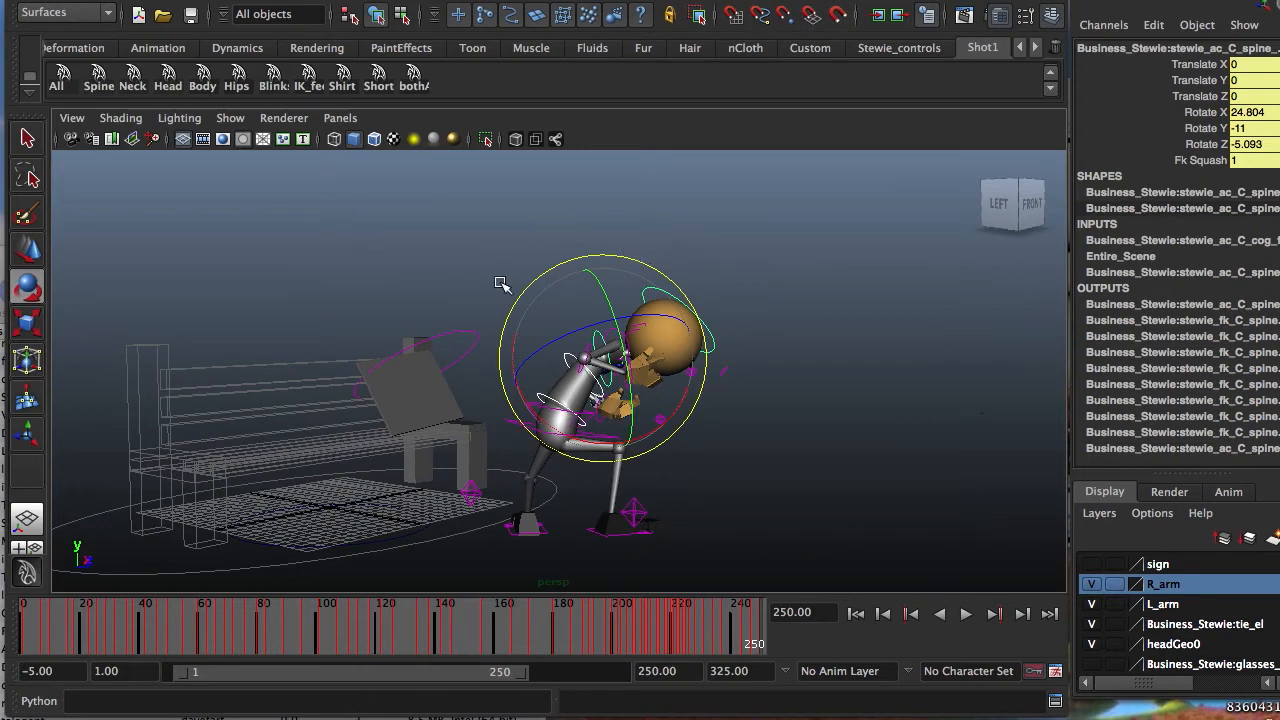
pyautogui.keyDown('alt'); pyautogui.moveTo(762, 332); pyautogui.dragTo(655, 310); pyautogui.keyUp('alt')
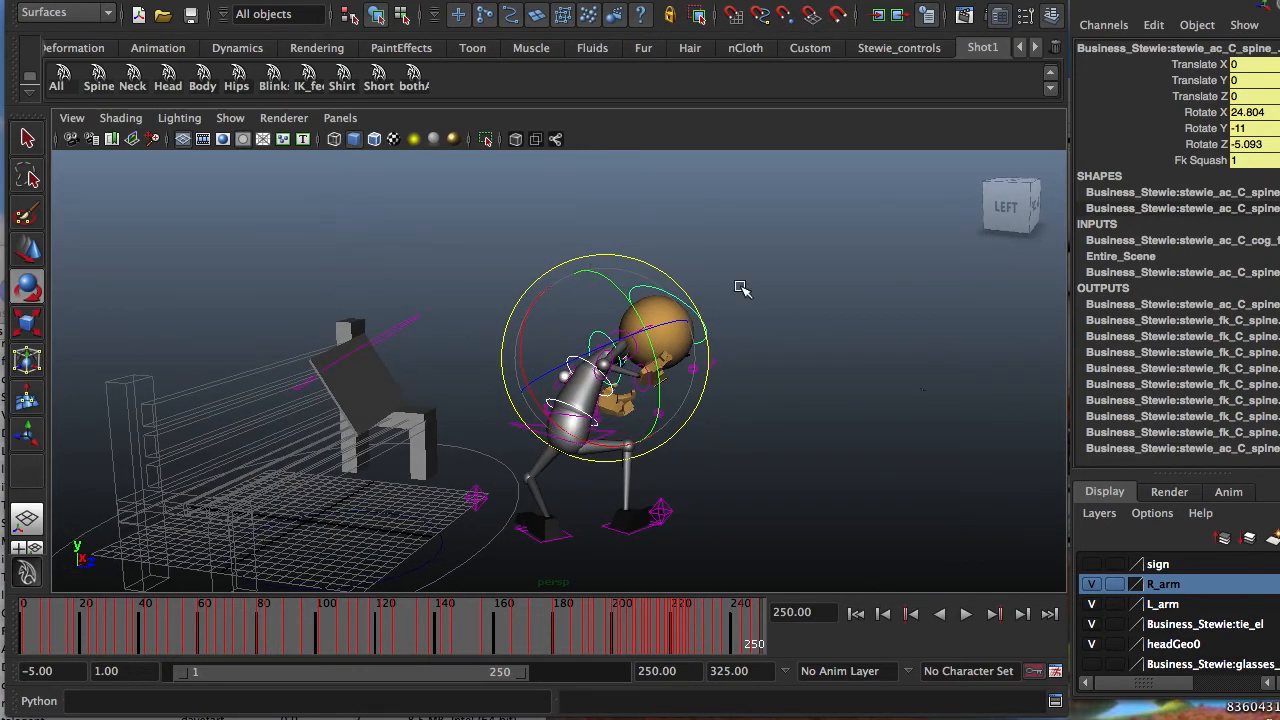
pyautogui.keyDown('alt'); pyautogui.moveTo(821, 308); pyautogui.dragTo(946, 303); pyautogui.keyUp('alt')
pyautogui.click(825, 294)
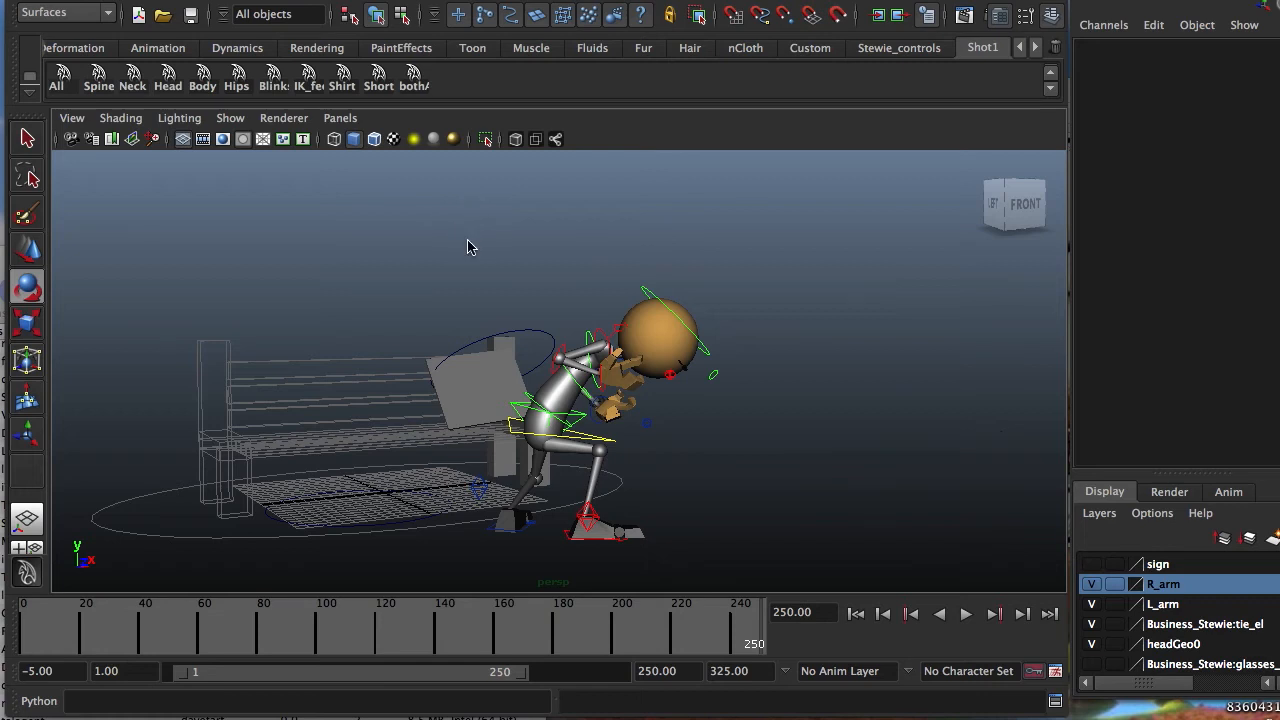
# Reopen the Hotkey Editor from the Settings/Preferences commands.
pyautogui.press('space')
pyautogui.click(463, 156)
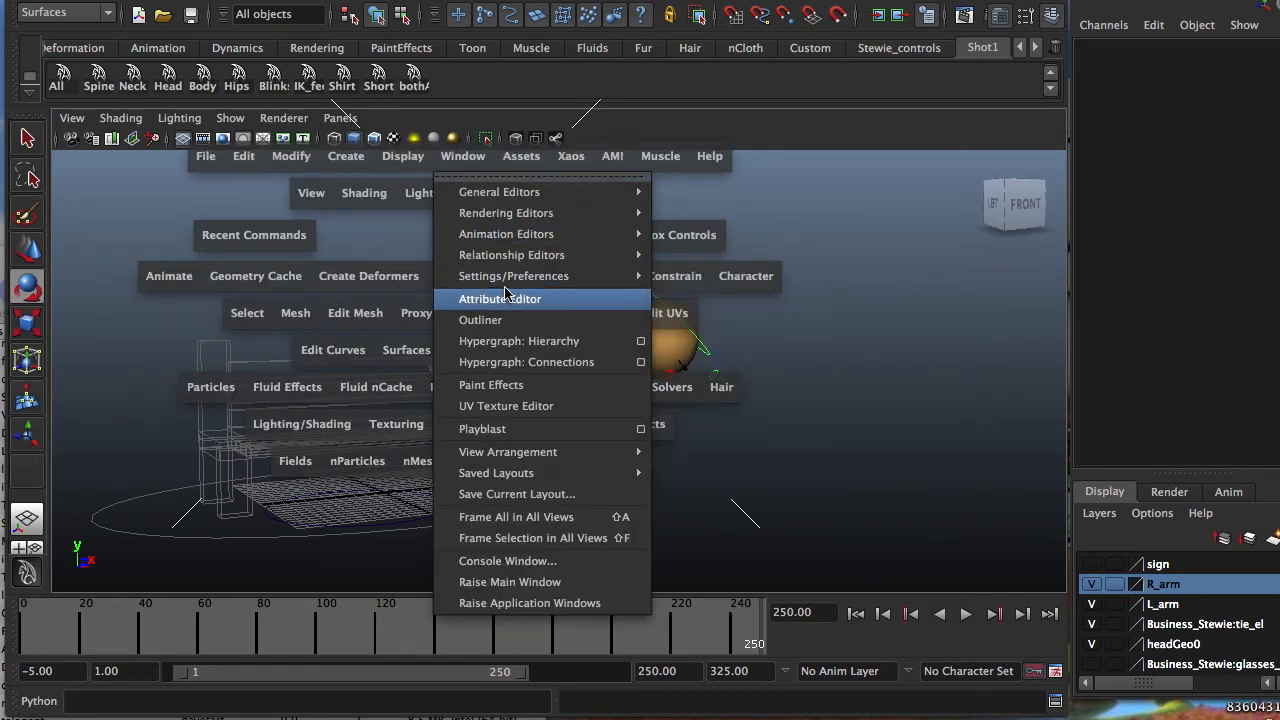
pyautogui.moveTo(560, 276)
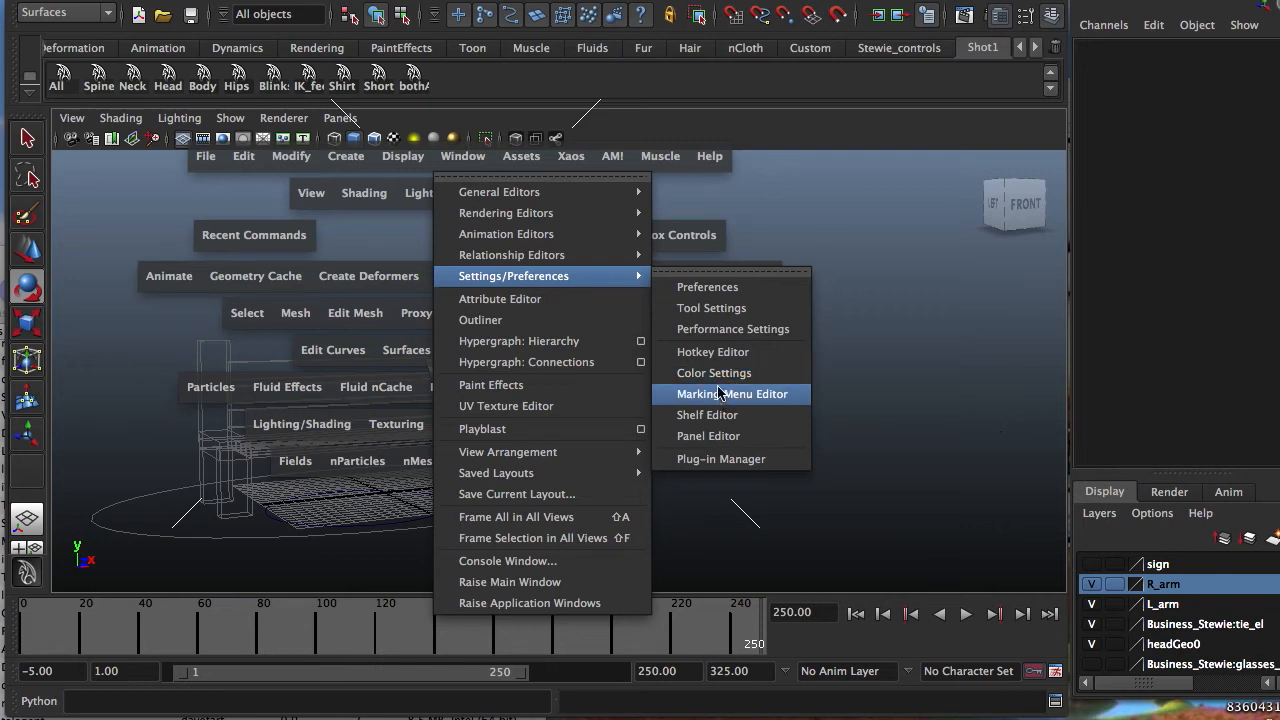
pyautogui.moveTo(581, 254)
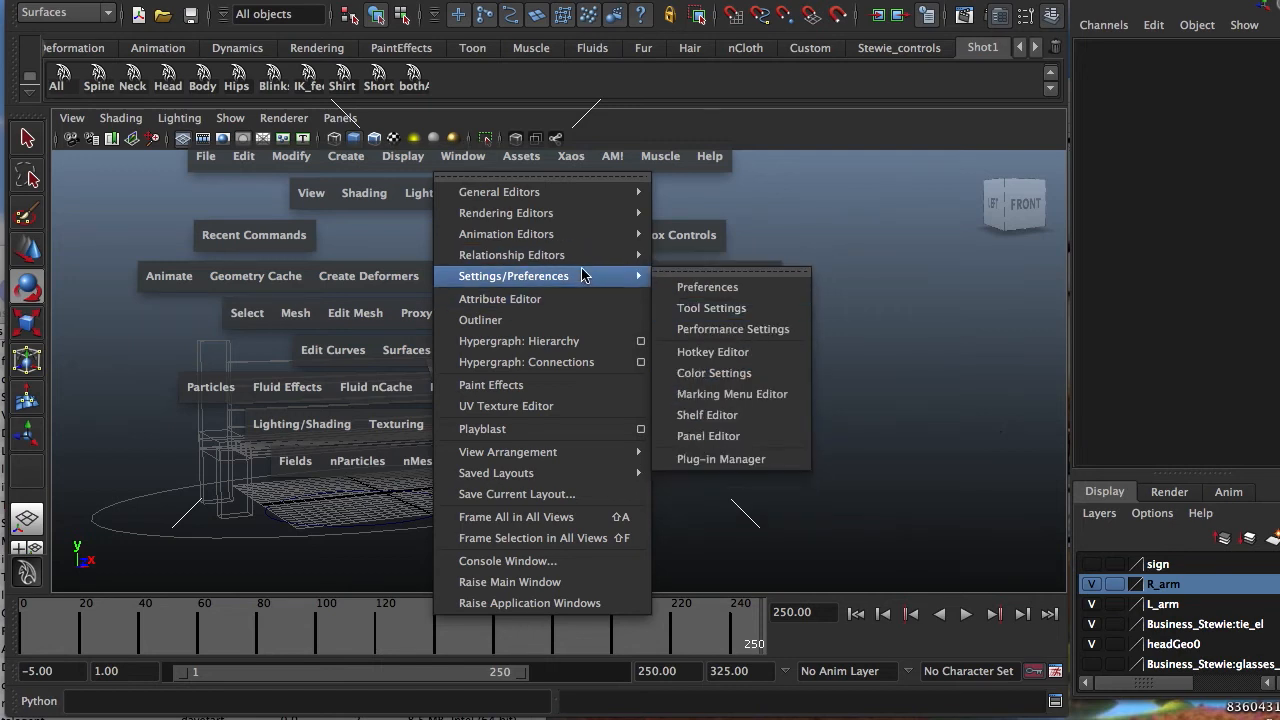
pyautogui.click(706, 354)
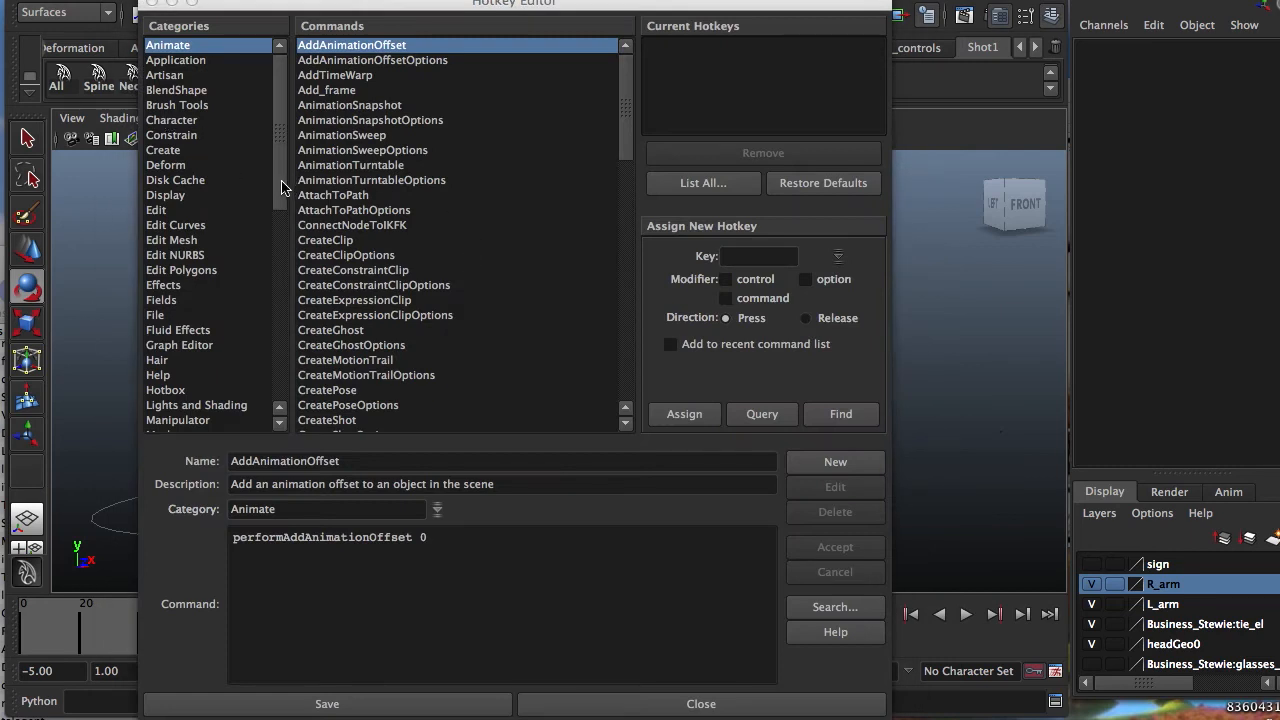
# Look up the hotkey assigned to the CenterPivot command in the Modify category.
pyautogui.moveTo(281, 182); pyautogui.dragTo(277, 167)
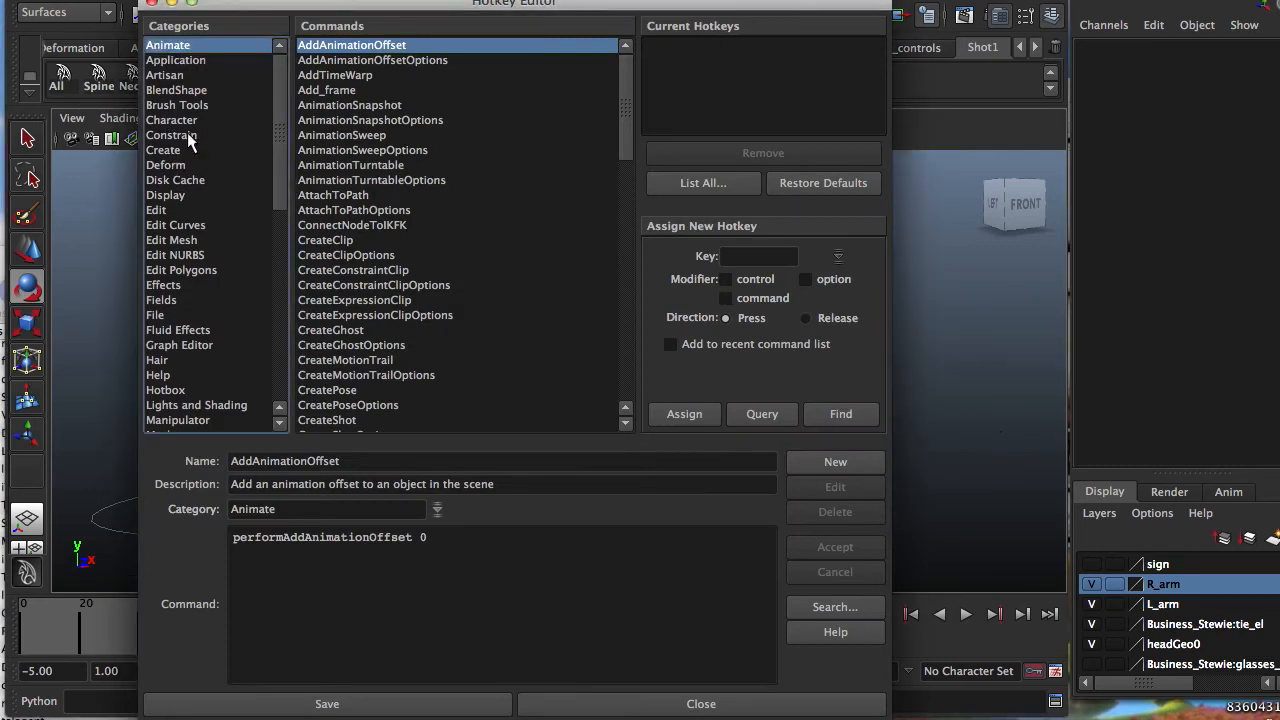
pyautogui.moveTo(277, 184); pyautogui.dragTo(277, 269)
pyautogui.click(172, 270)
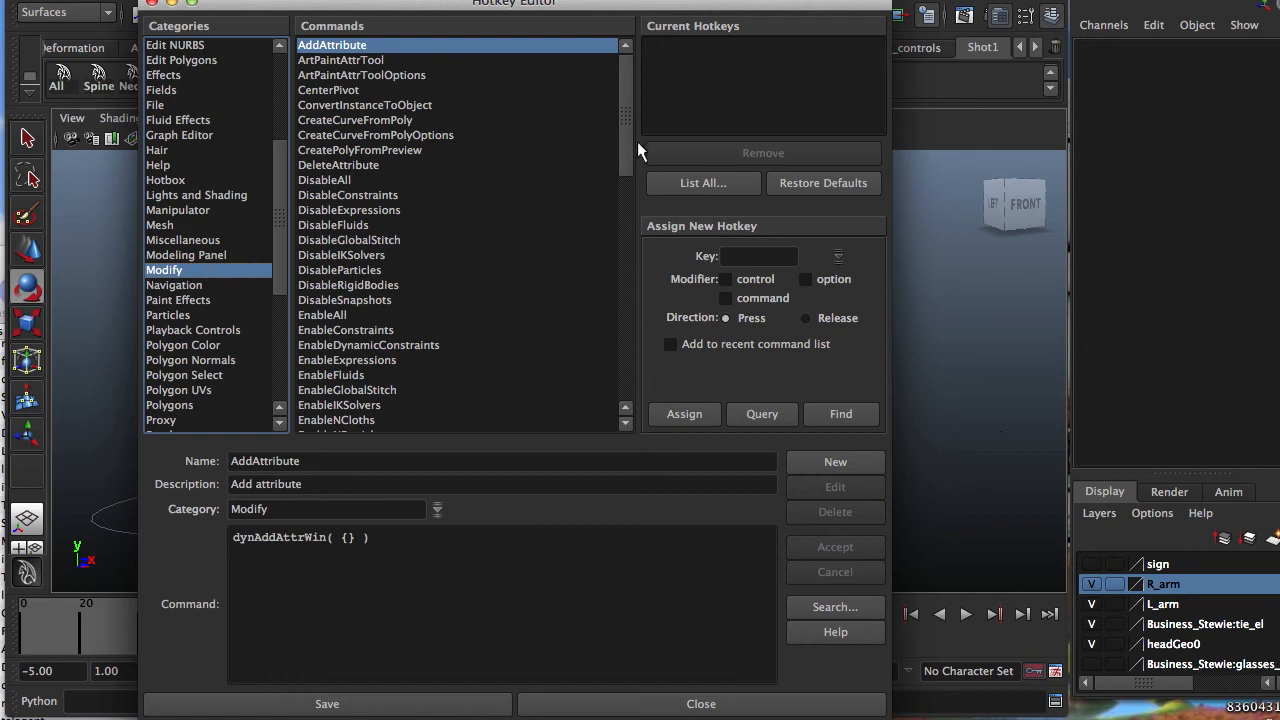
pyautogui.click(613, 149)
pyautogui.scroll(-1, 622, 165)
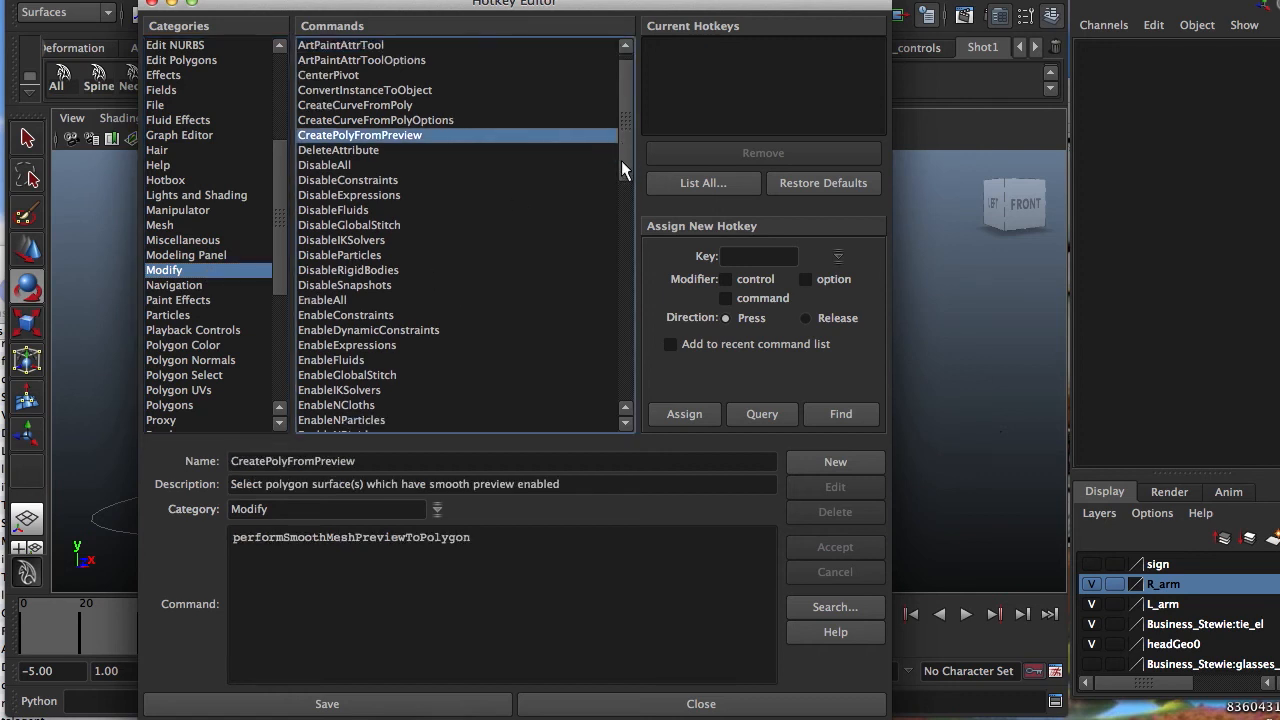
pyautogui.scroll(-5, 619, 172)
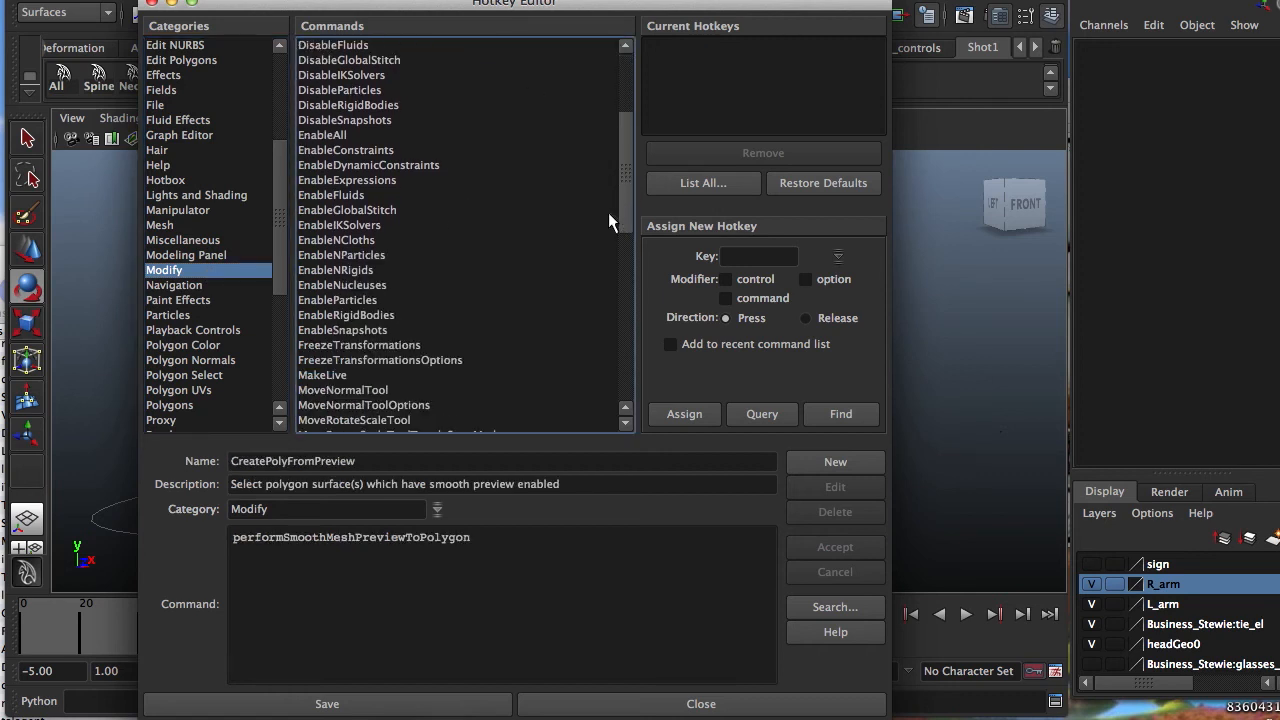
pyautogui.scroll(5, 610, 205)
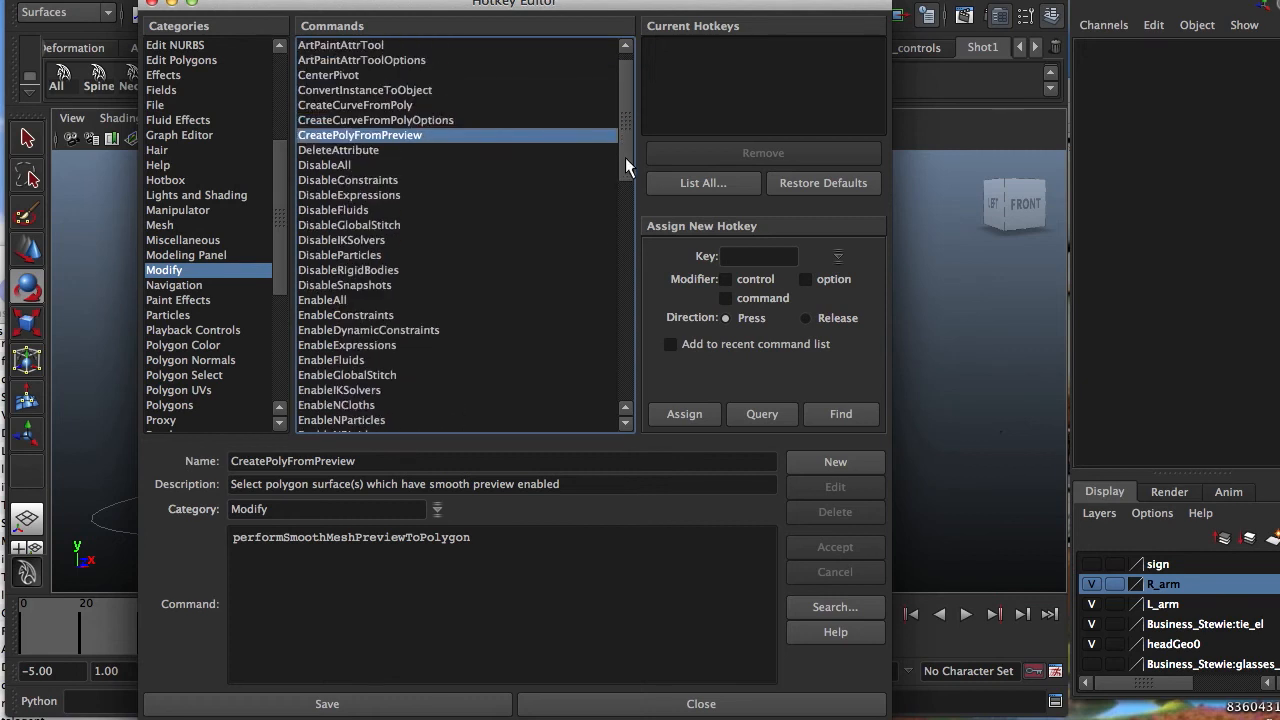
pyautogui.click(337, 76)
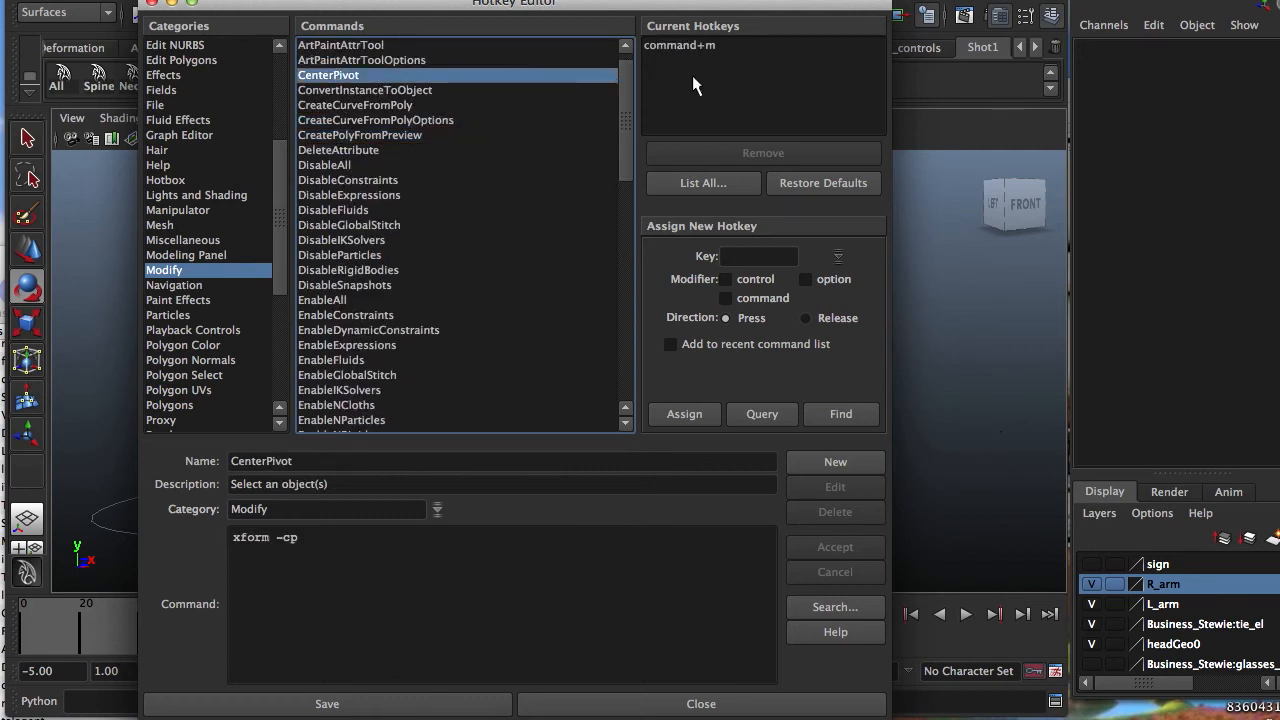
# Reposition the Hotkey Editor to show the CenterPivot hotkey, and close the editor.
pyautogui.moveTo(692, 8); pyautogui.dragTo(685, 104)
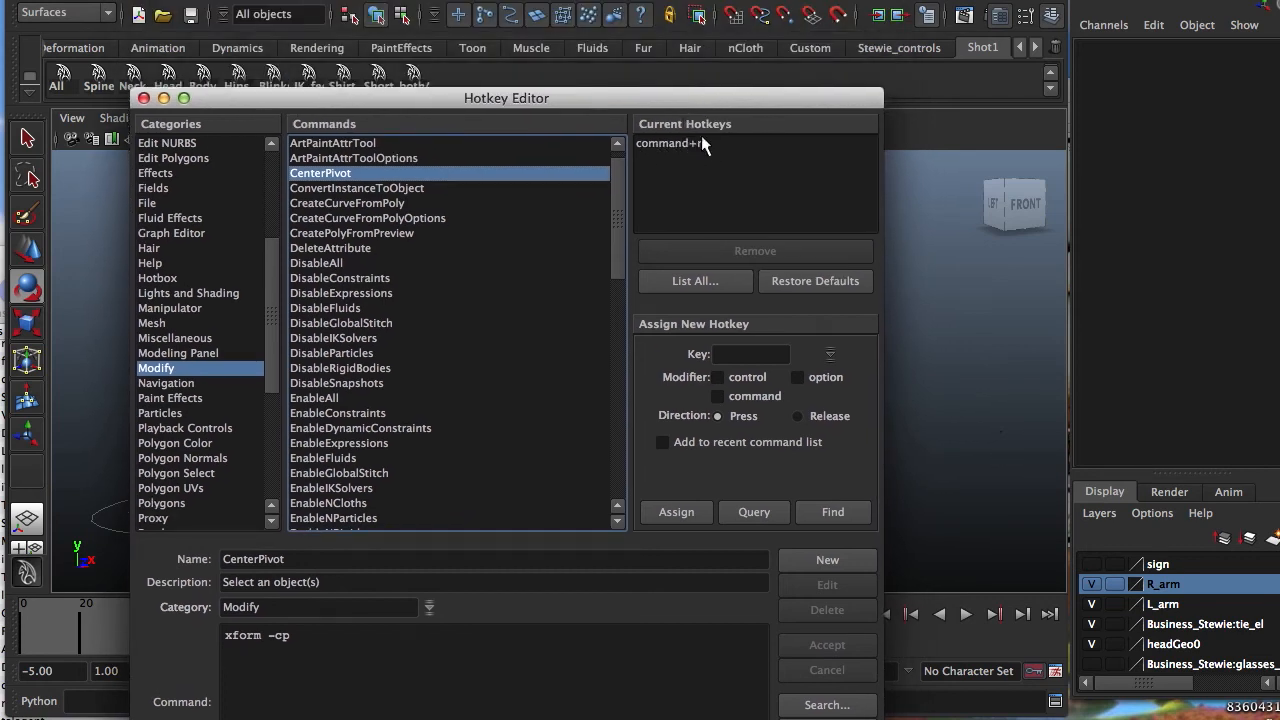
pyautogui.moveTo(699, 118); pyautogui.dragTo(705, 196)
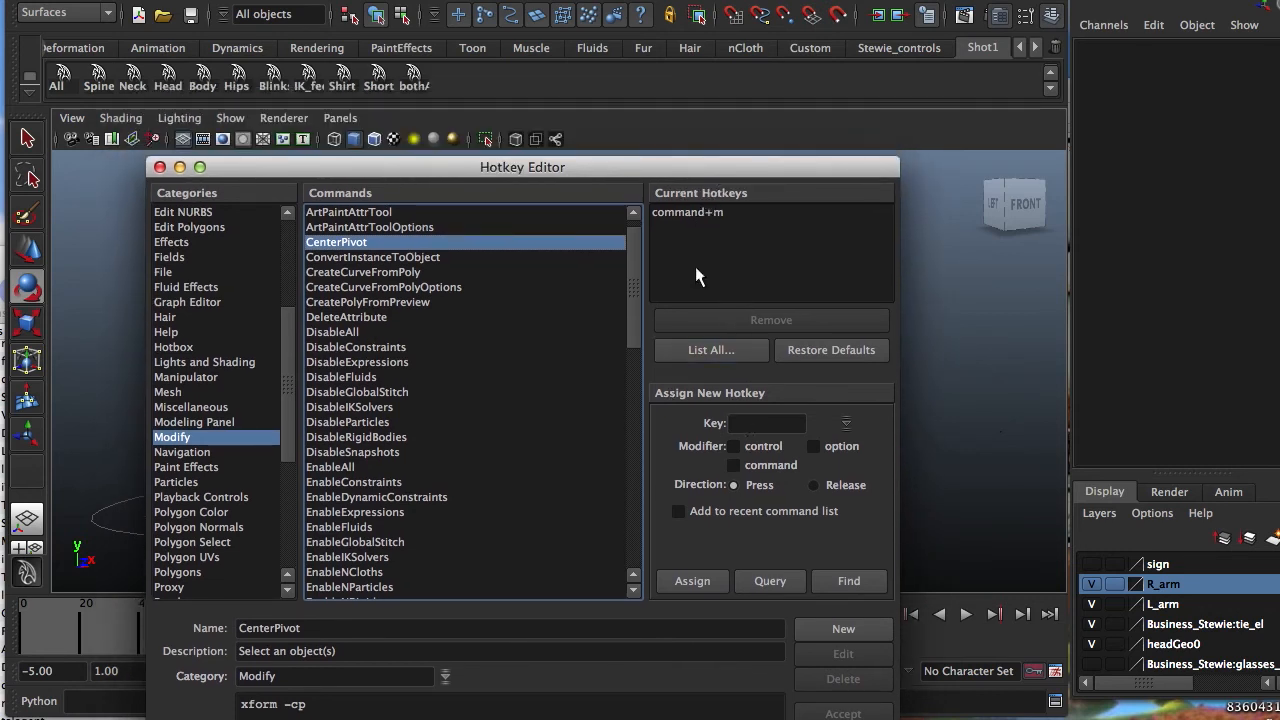
pyautogui.moveTo(720, 174); pyautogui.dragTo(728, 169)
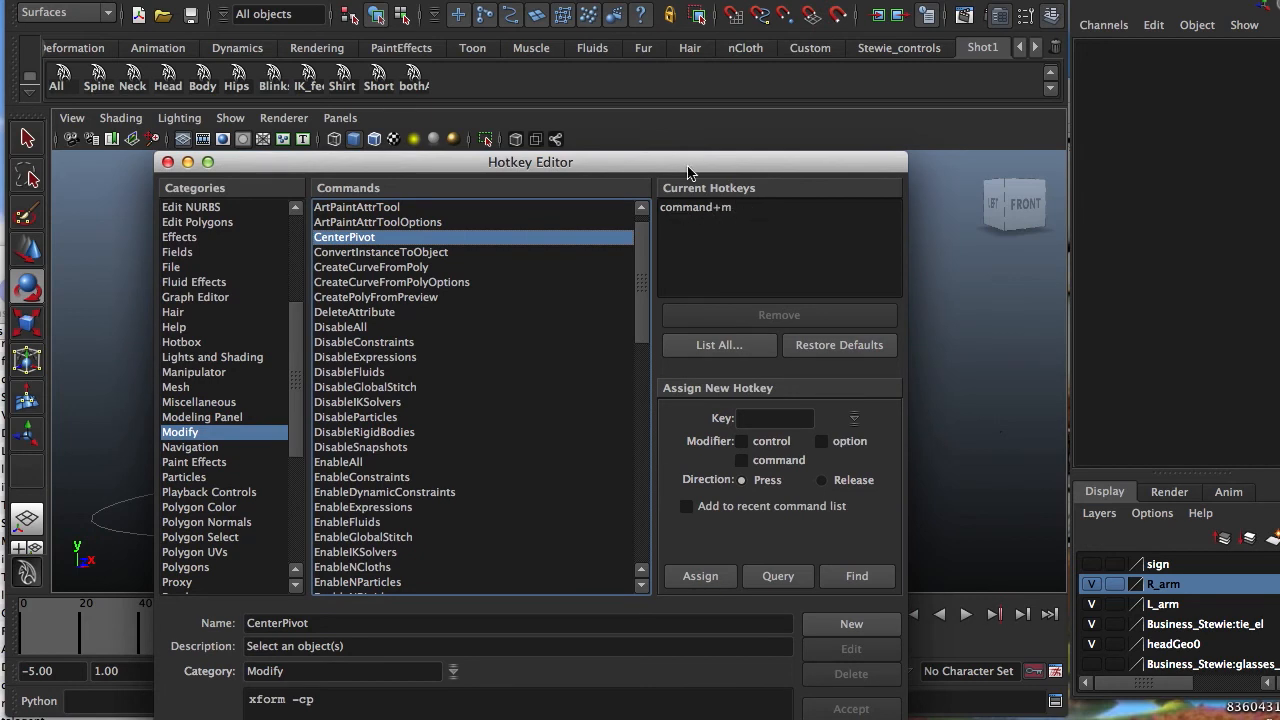
pyautogui.moveTo(688, 172); pyautogui.dragTo(780, 0)
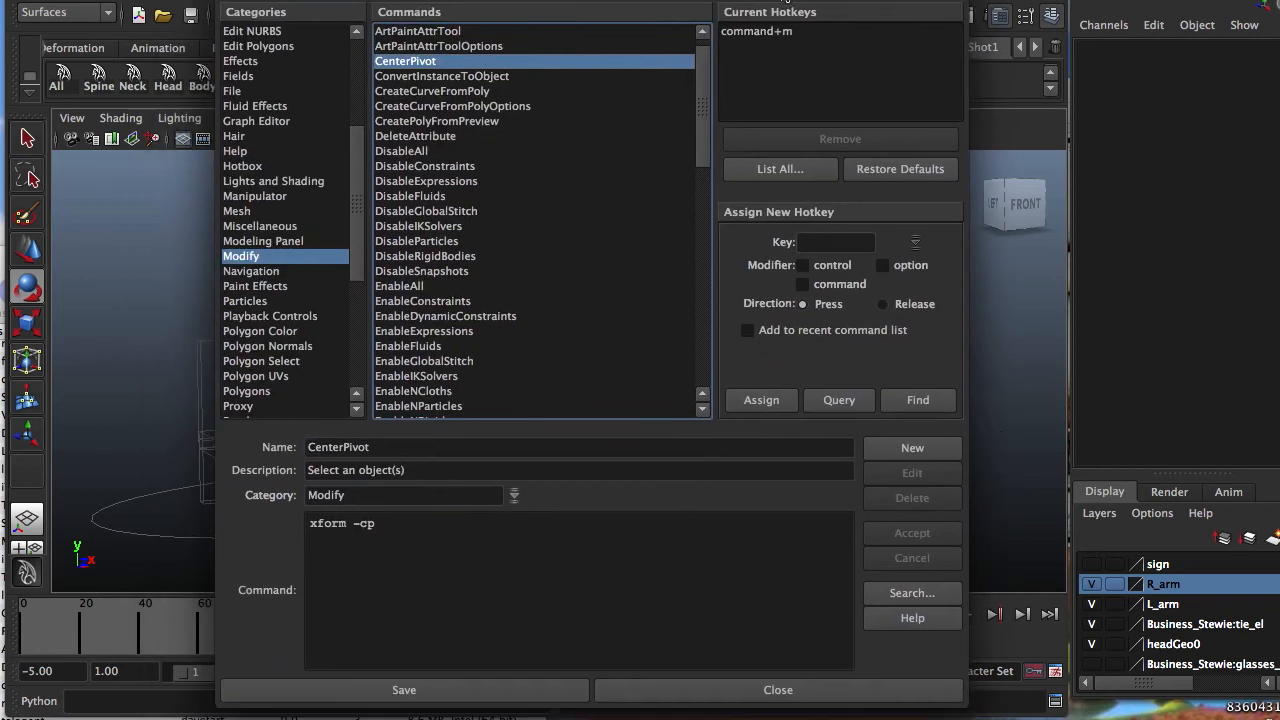
pyautogui.click(717, 688)
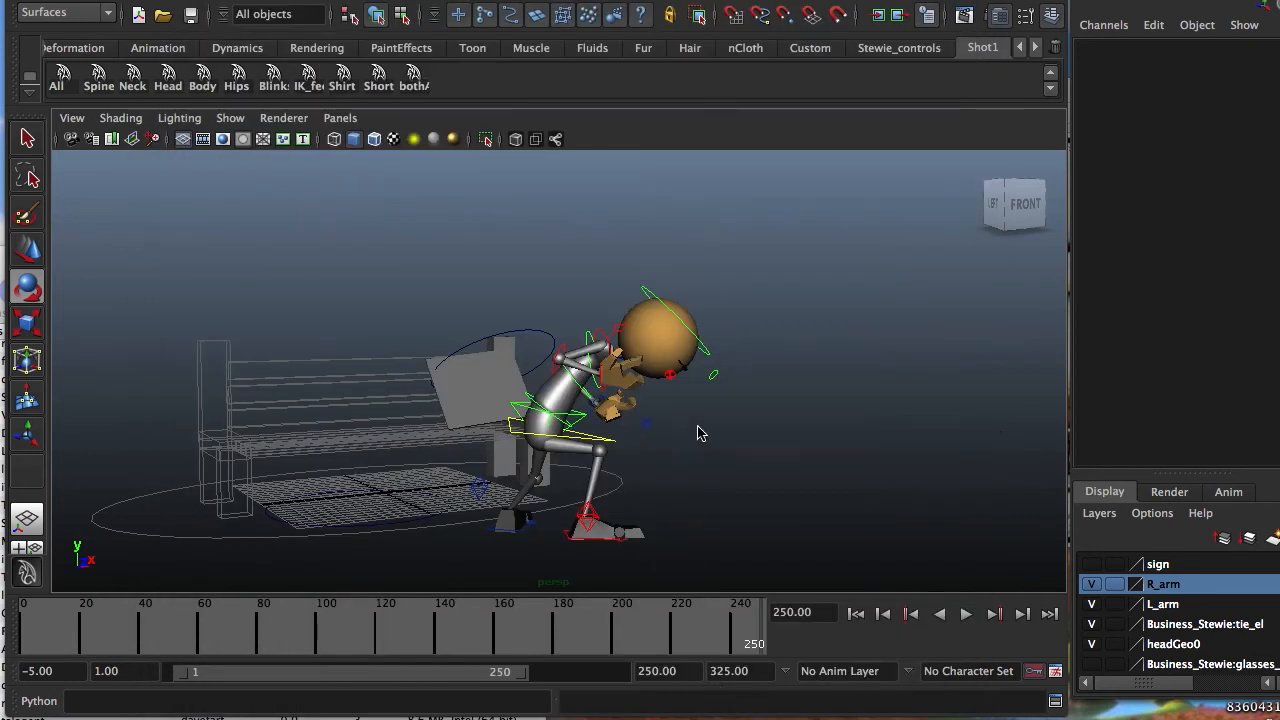
# Create a polygon cylinder from the Polygons shelf and move it along X to about 58.2, in front of Stewie.
pyautogui.click(604, 446)
pyautogui.click(205, 160)
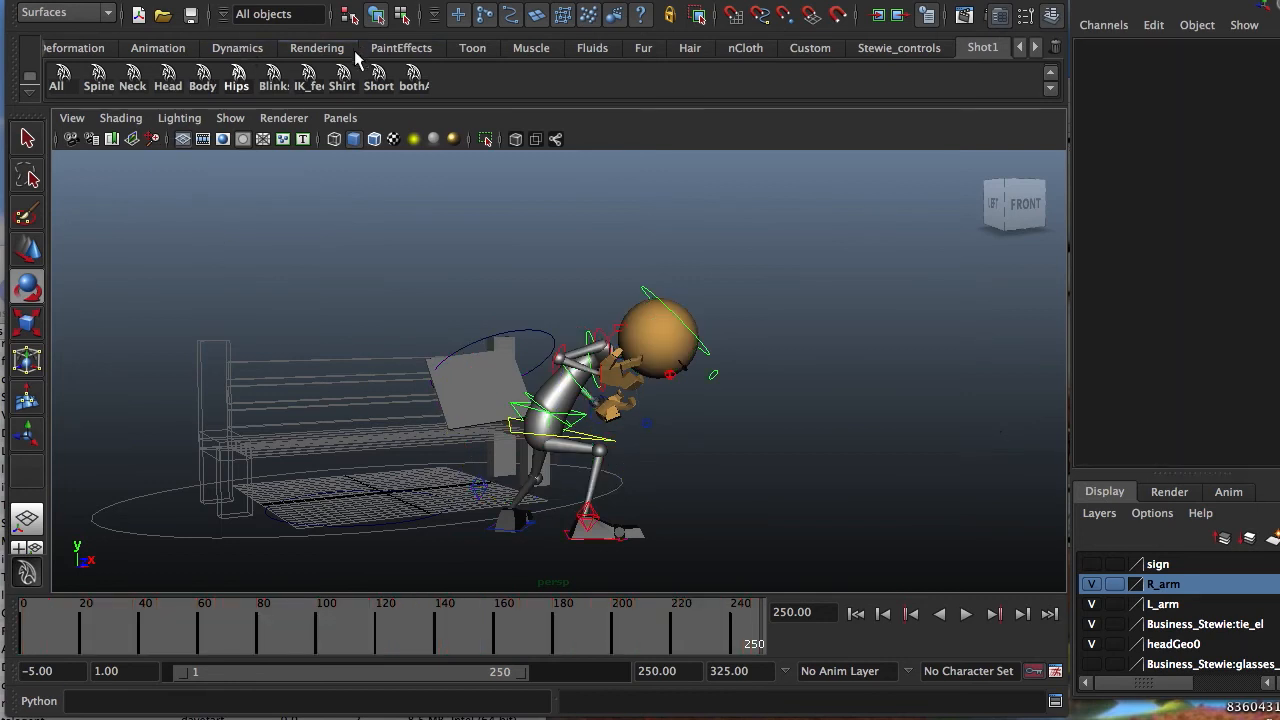
pyautogui.click(66, 47)
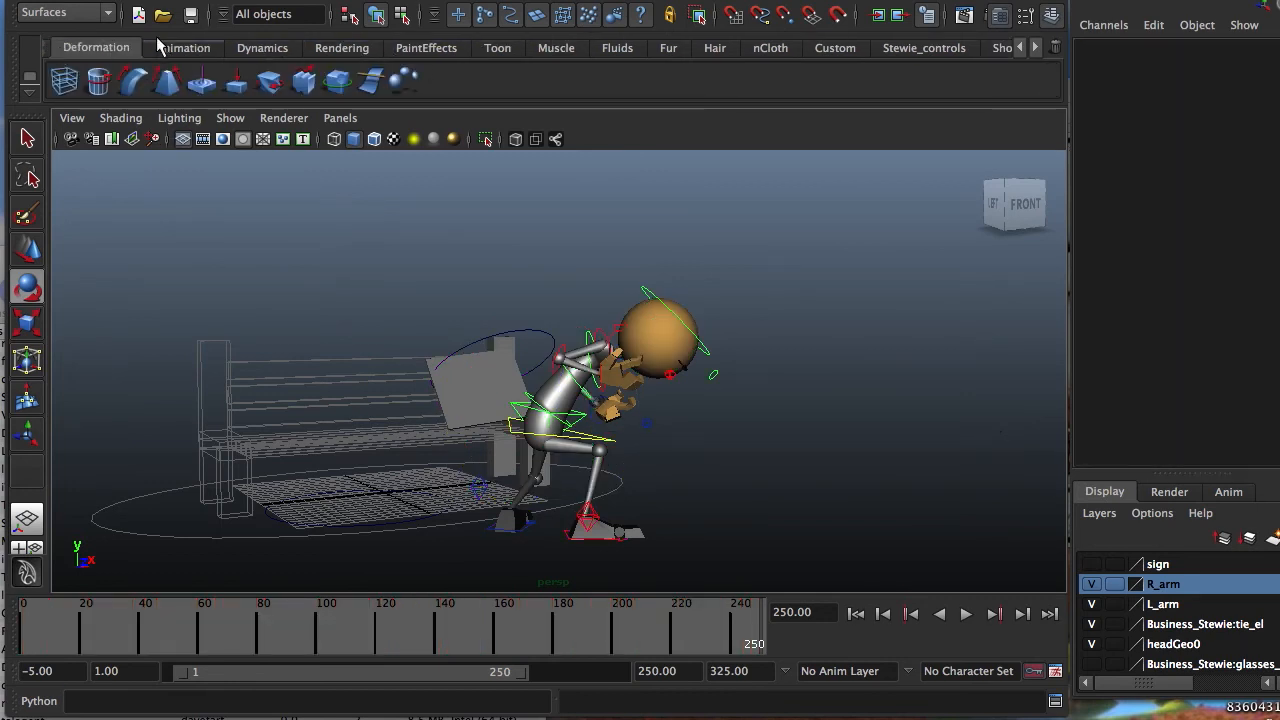
pyautogui.click(158, 47)
pyautogui.click(84, 49)
pyautogui.click(52, 45)
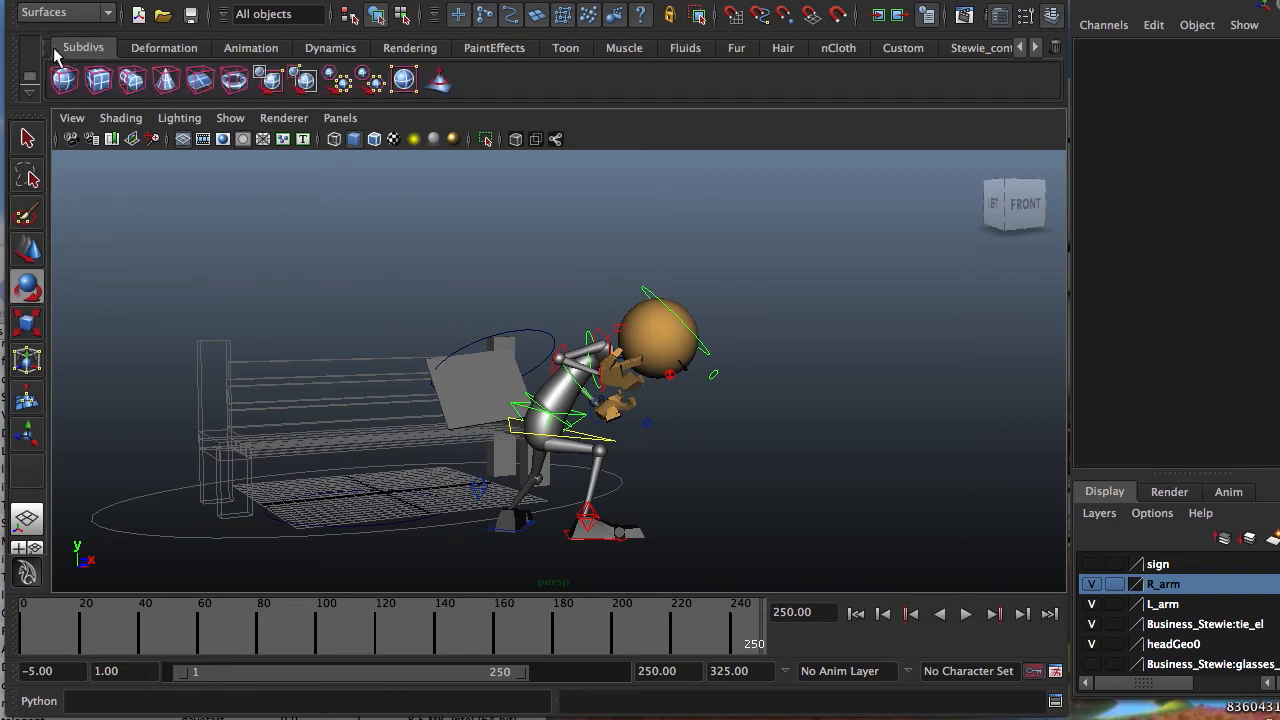
pyautogui.click(53, 47)
pyautogui.click(136, 80)
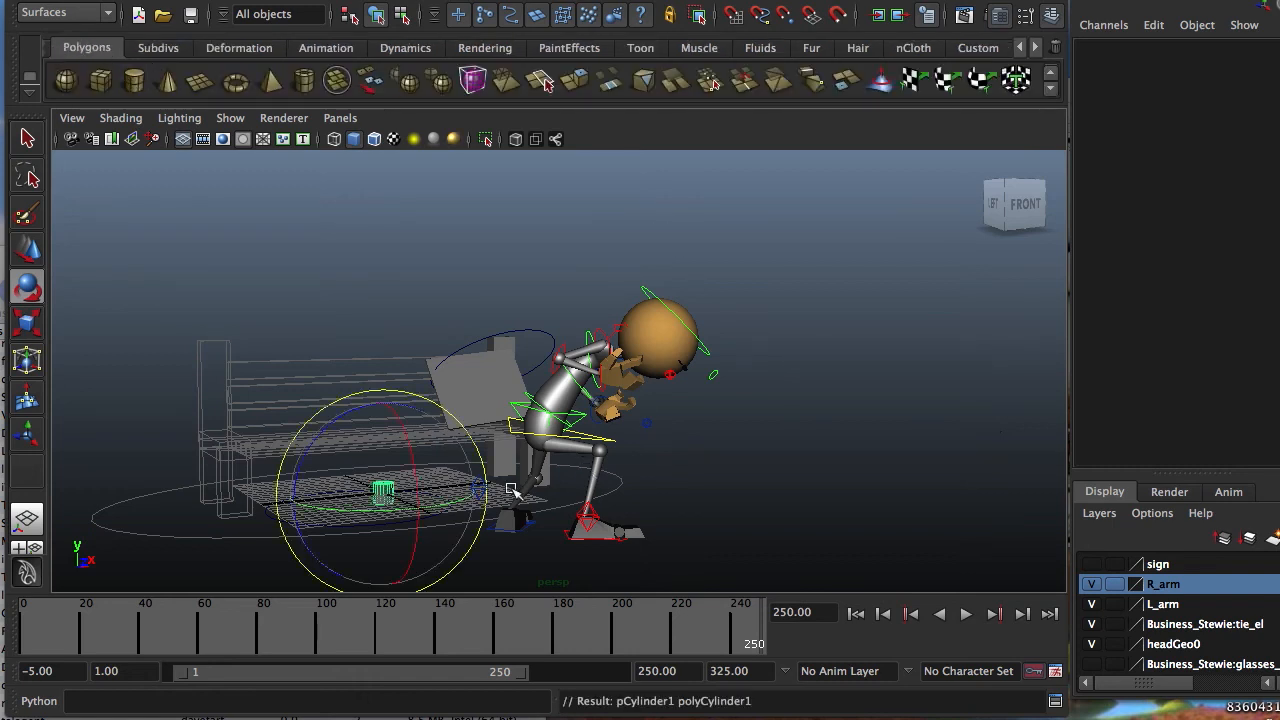
pyautogui.moveTo(409, 510); pyautogui.dragTo(785, 437)
# Move the cylinder's pivot point straight up, well above the mesh, and leave pivot editing.
pyautogui.press('Insert')
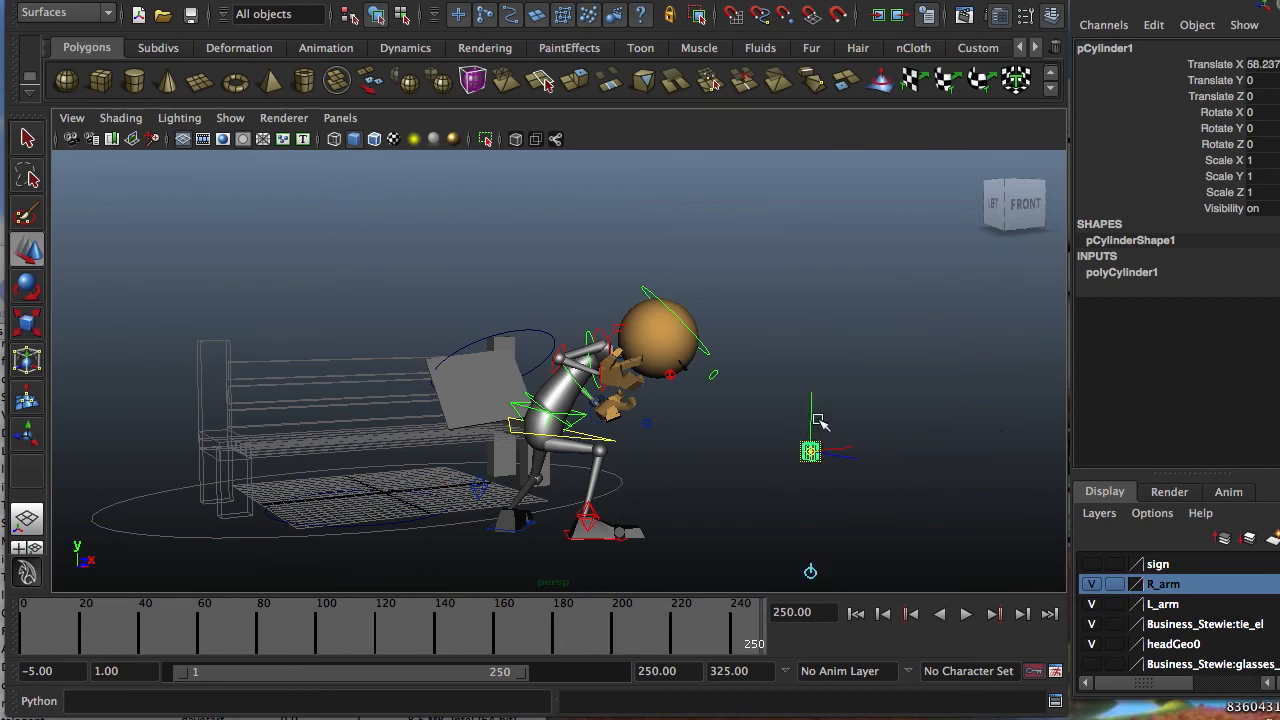
pyautogui.moveTo(812, 421); pyautogui.dragTo(818, 253)
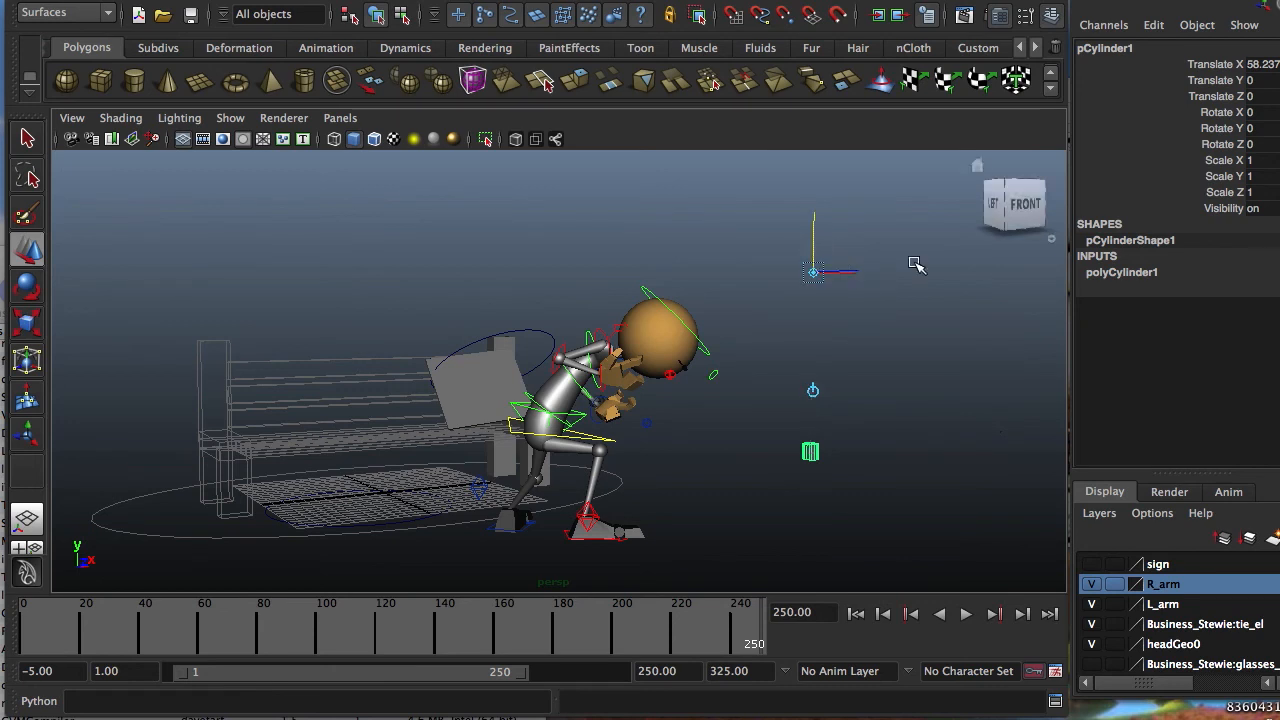
pyautogui.press('Insert')
pyautogui.moveTo(892, 446)
pyautogui.keyDown('alt'); pyautogui.mouseDown()
pyautogui.moveTo(823, 434)
pyautogui.moveTo(877, 436)
pyautogui.mouseUp(); pyautogui.keyUp('alt')
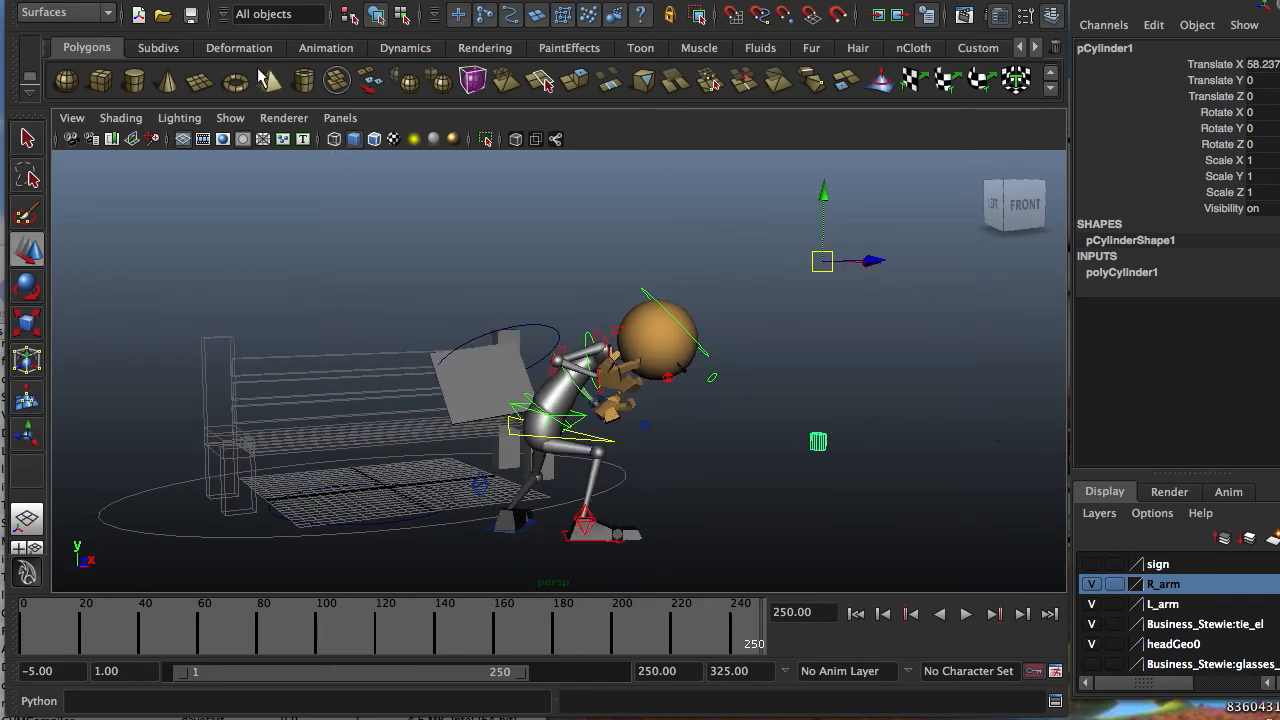
# Look up the shortcut of the Center Pivot command among the Modify commands in the hotbox.
pyautogui.press('space')
pyautogui.click(205, 195)
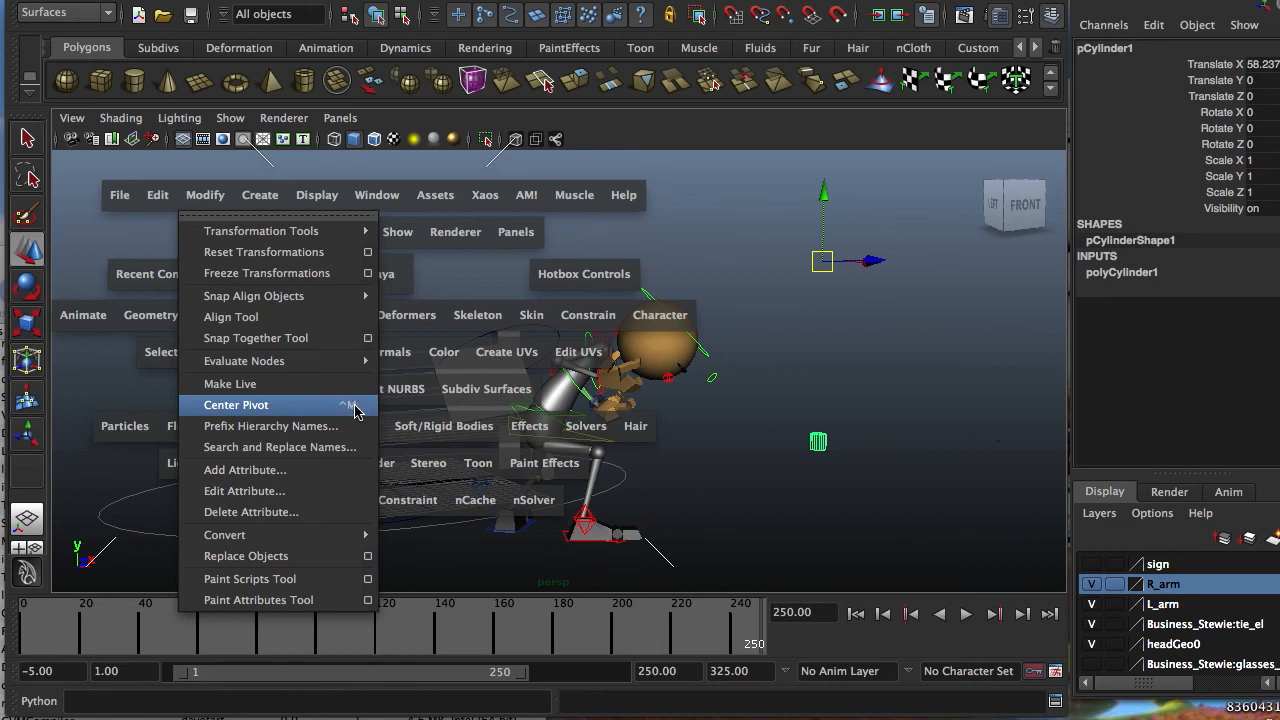
pyautogui.click(823, 358)
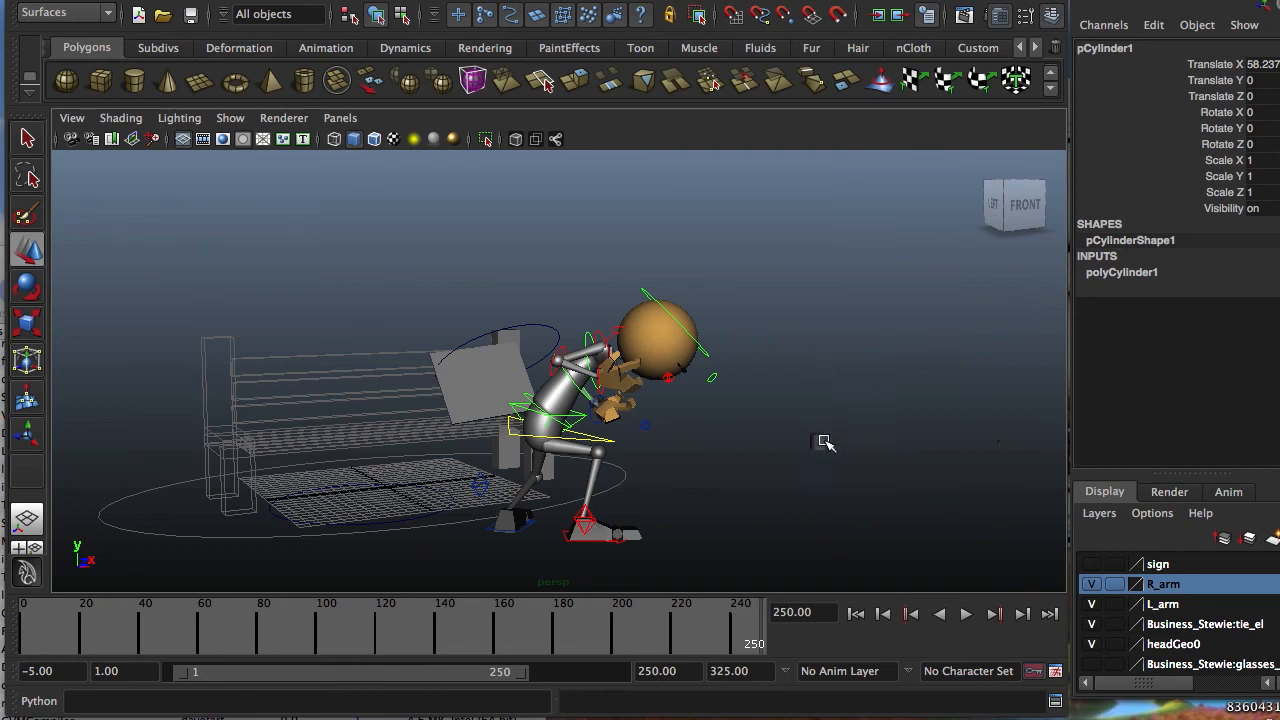
# Clear the selection and orbit the perspective view around Stewie to see him from the right side.
pyautogui.moveTo(862, 418); pyautogui.dragTo(702, 417)
pyautogui.click(786, 444)
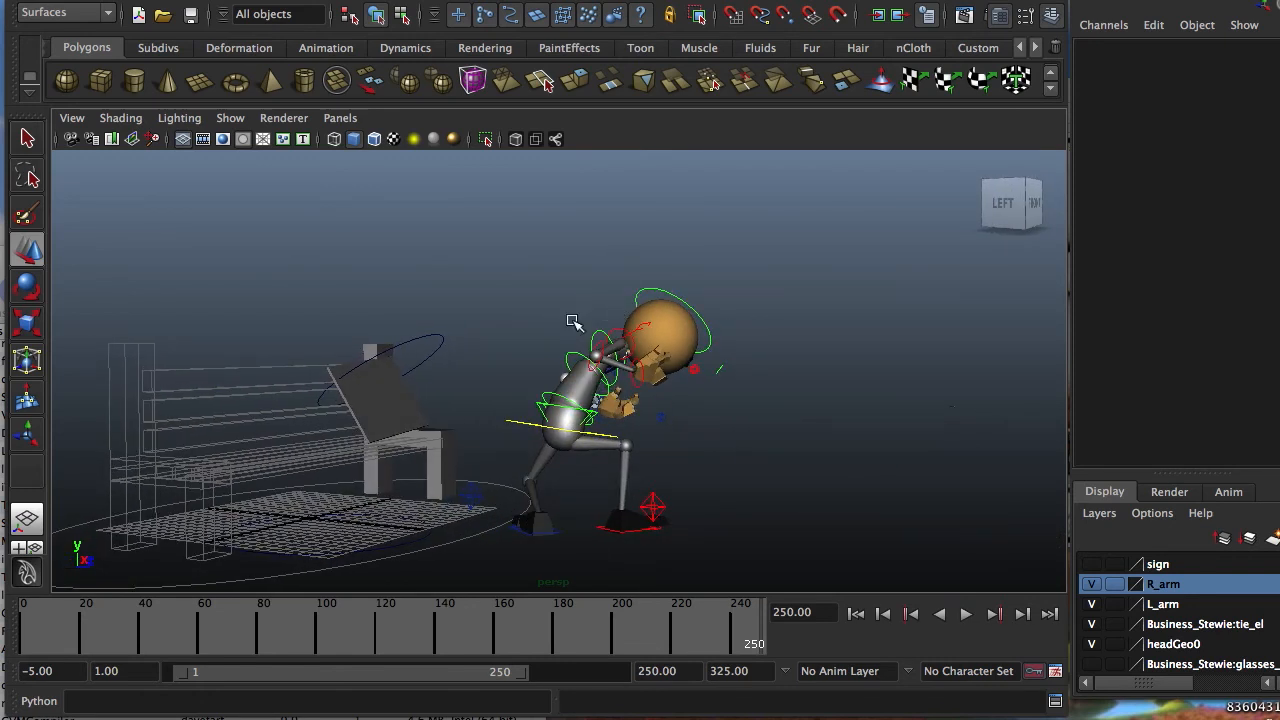
pyautogui.keyDown('alt'); pyautogui.moveTo(737, 344); pyautogui.dragTo(556, 457); pyautogui.keyUp('alt')
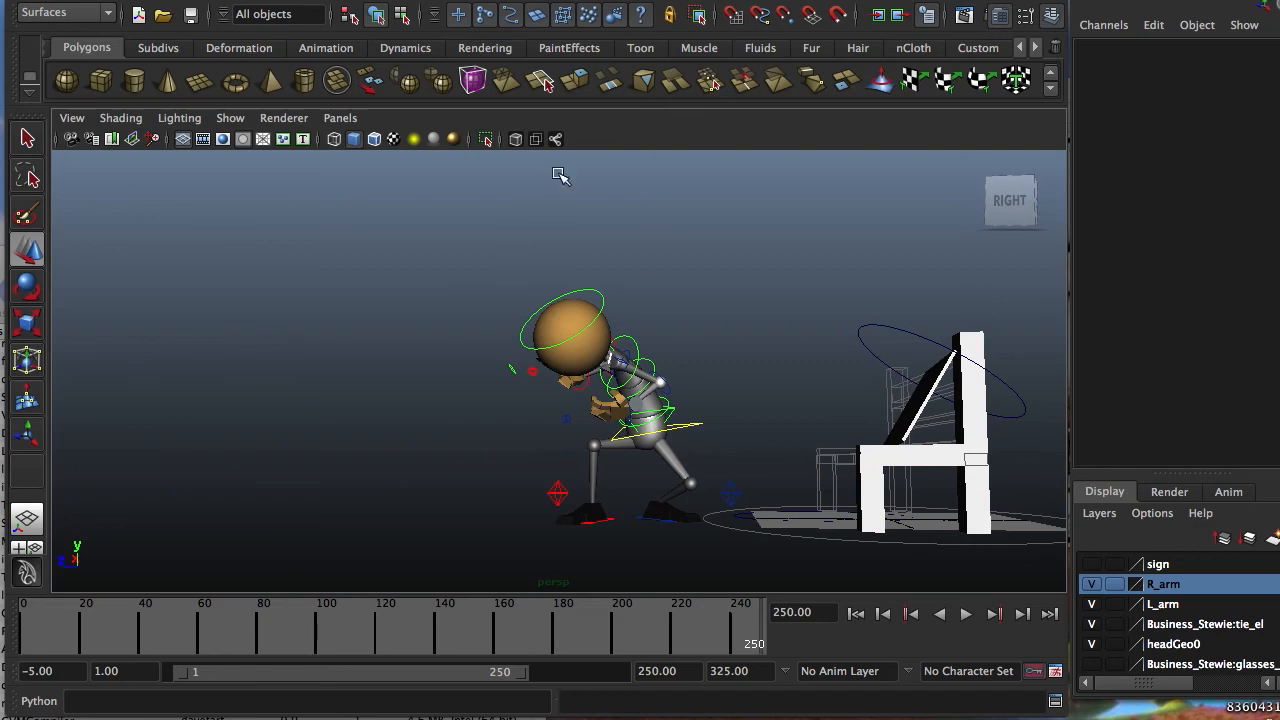